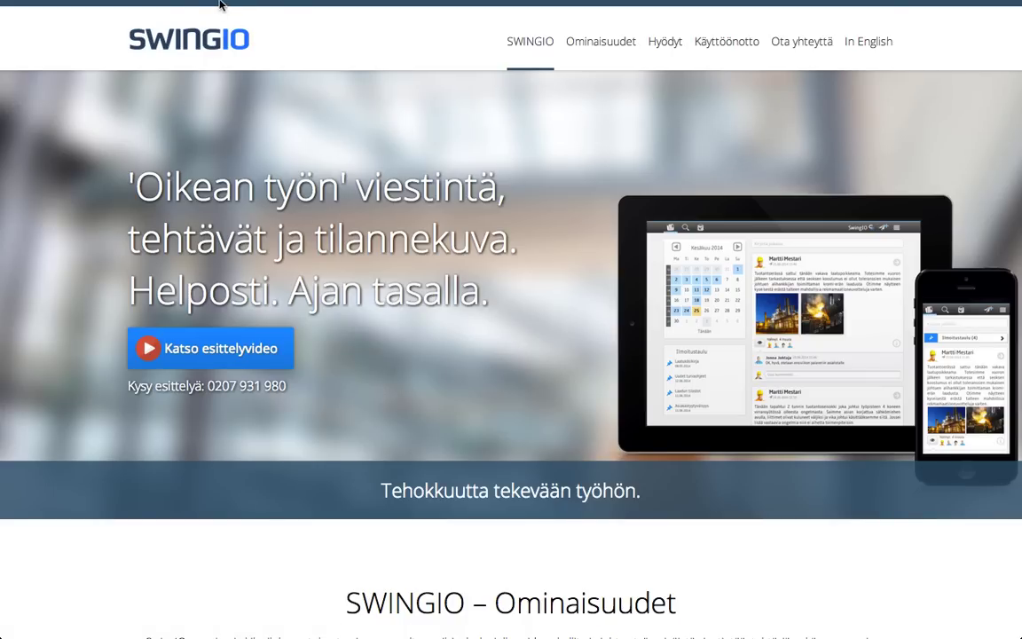
Load swingio.com/demo in a new Chrome tab and switch the browser to full screen.
{"action": "mouse_move", "coordinate": [258, 2]}
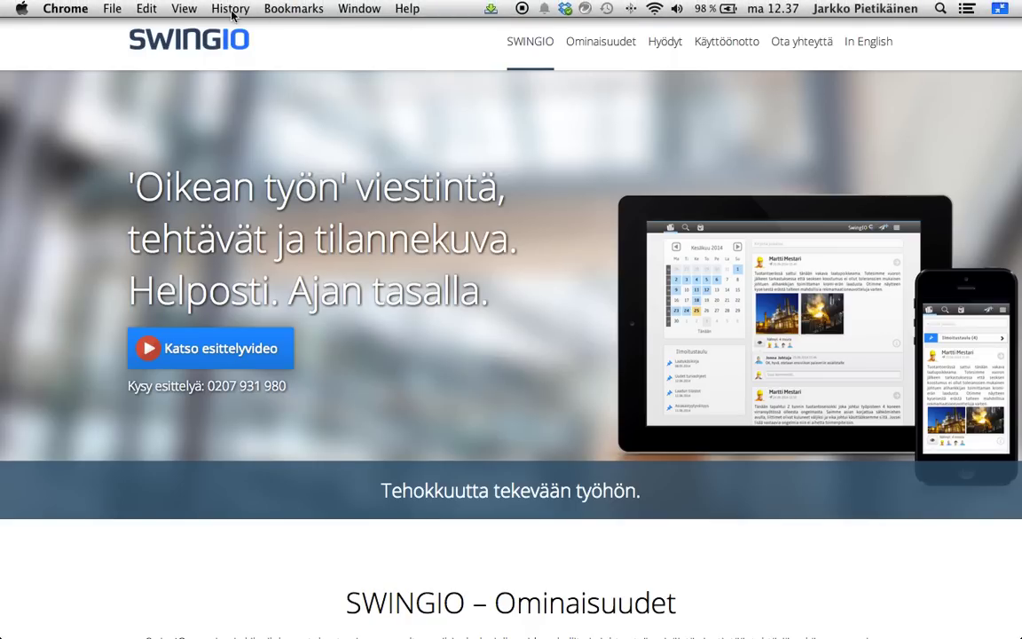
{"action": "left_click", "coordinate": [113, 10]}
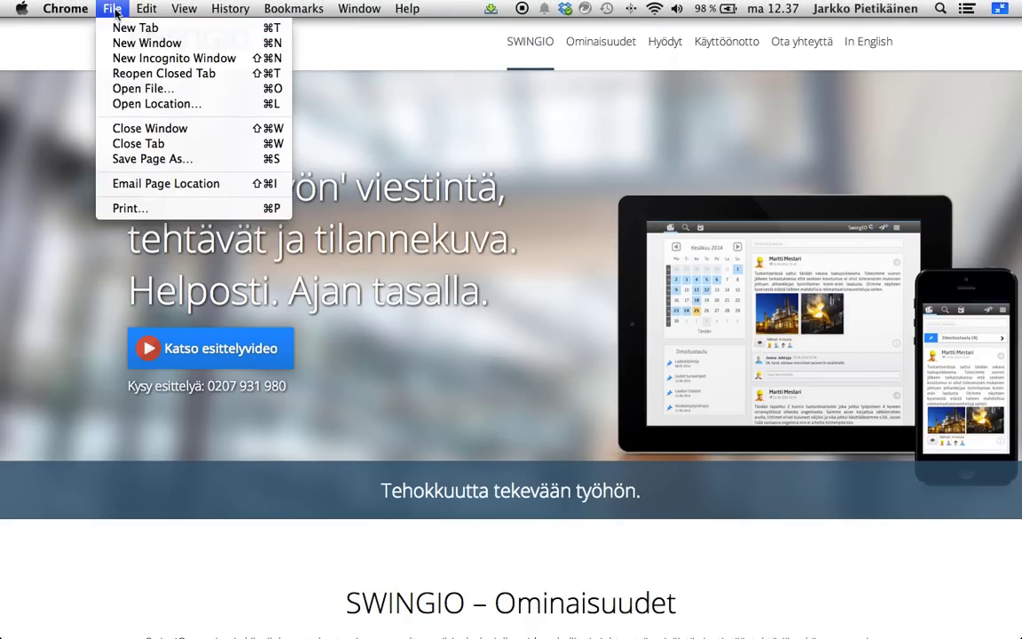
{"action": "left_click", "coordinate": [119, 26]}
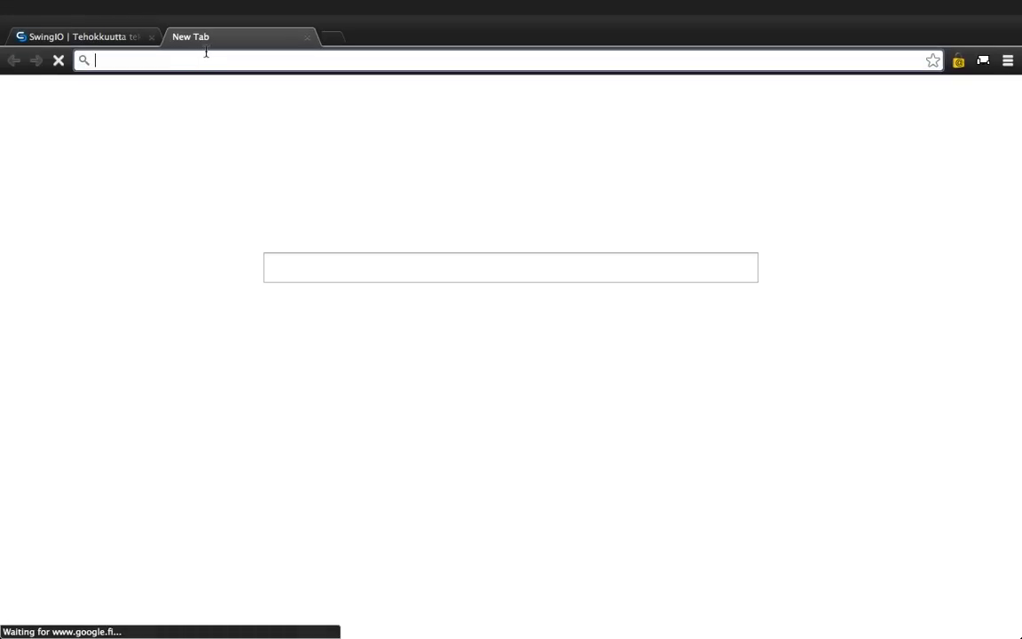
{"action": "type", "text": "swingio.com"}
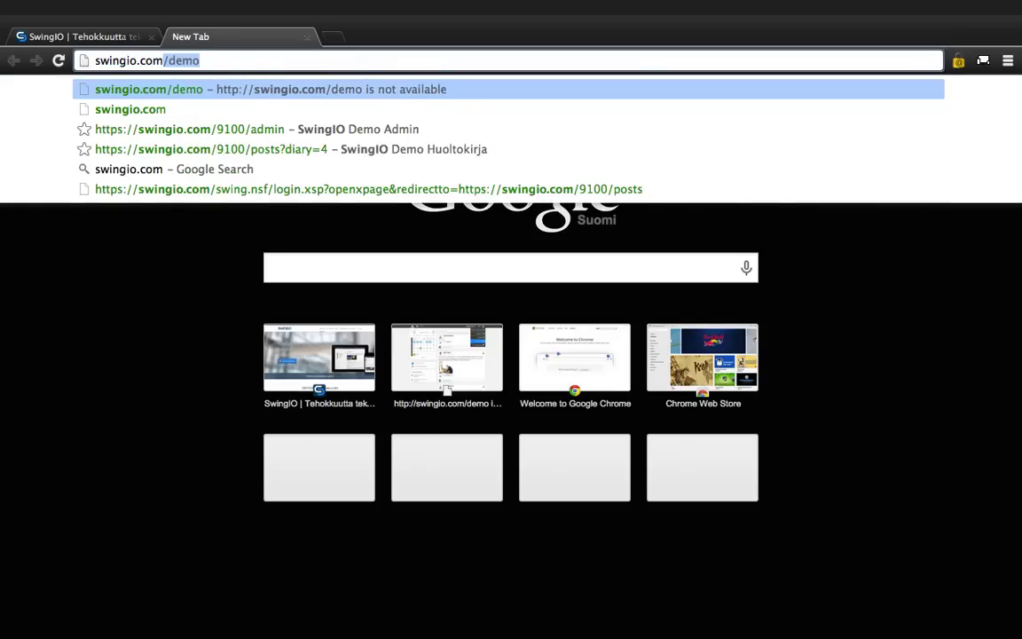
{"action": "type", "text": "/demo"}
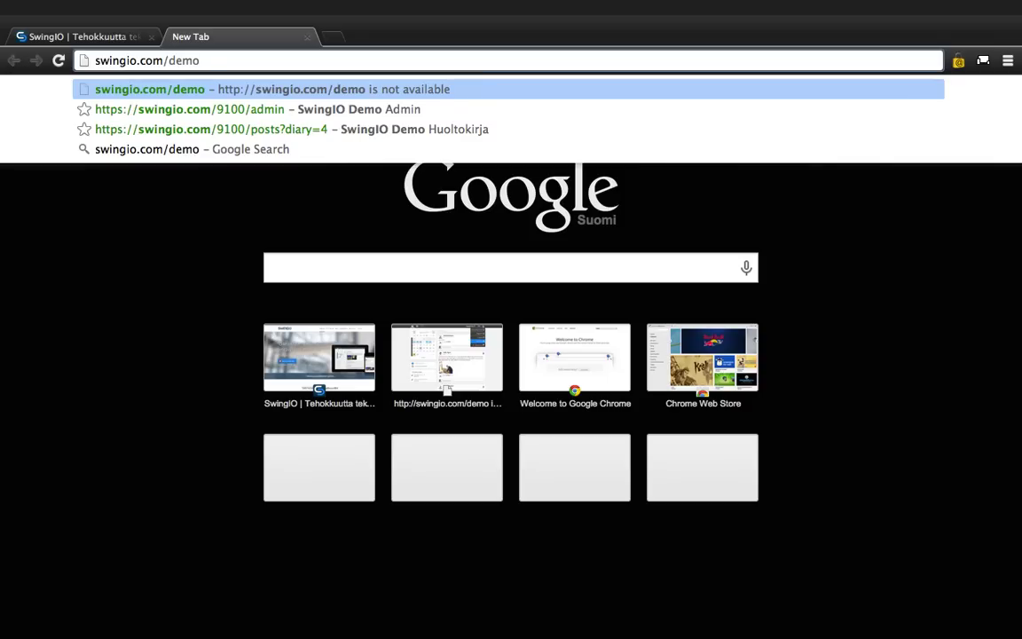
{"action": "key", "text": "Return"}
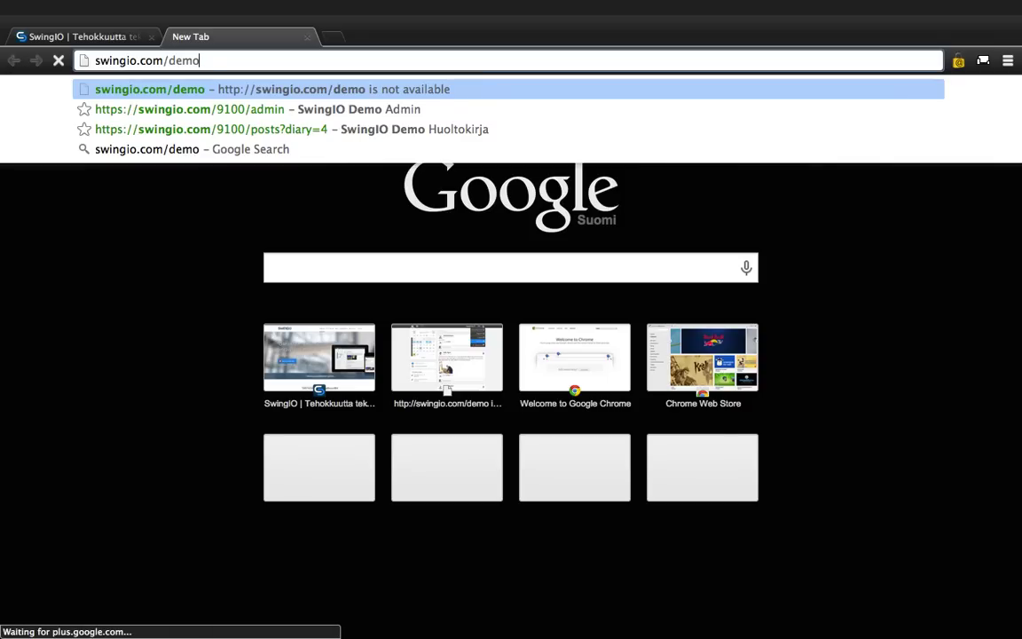
{"action": "key", "text": "super+shift+f"}
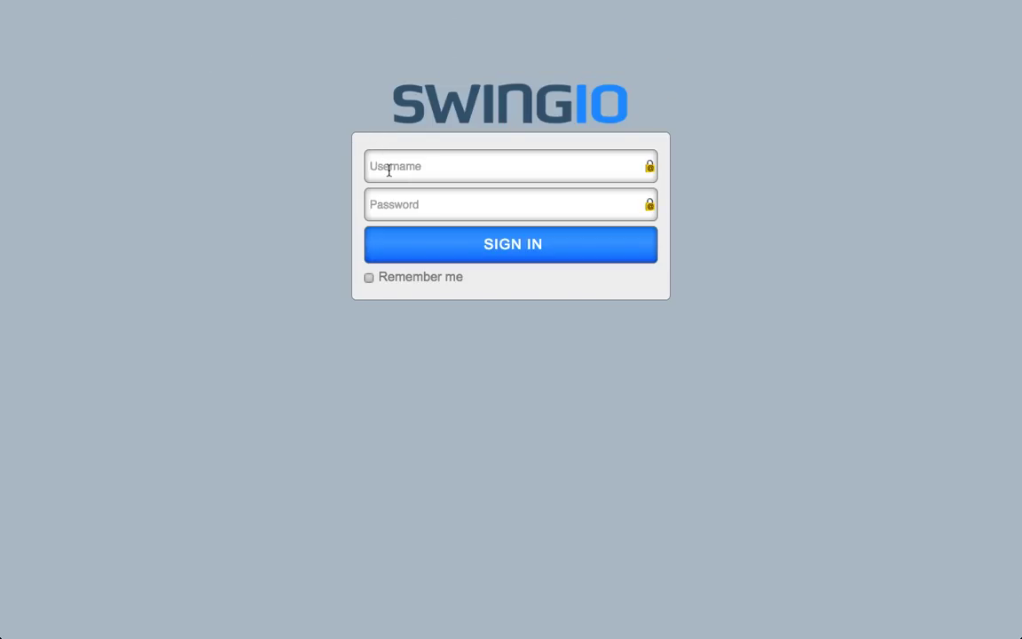
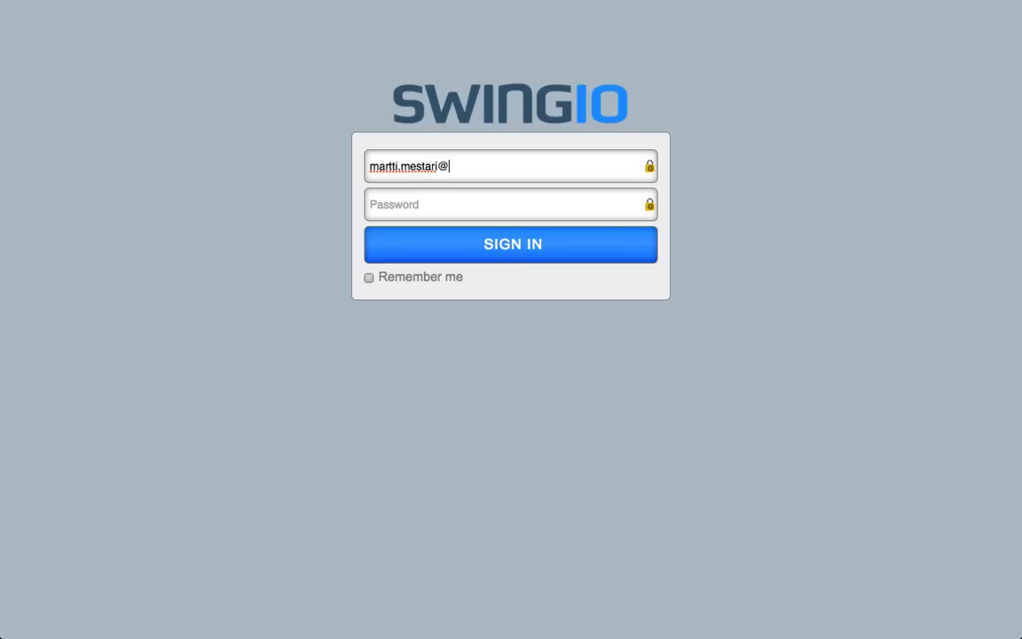
Sign in with the demo account's e-mail and password, then bring up the diary chooser.
{"action": "key", "text": "Tab"}
{"action": "type", "text": "*********"}
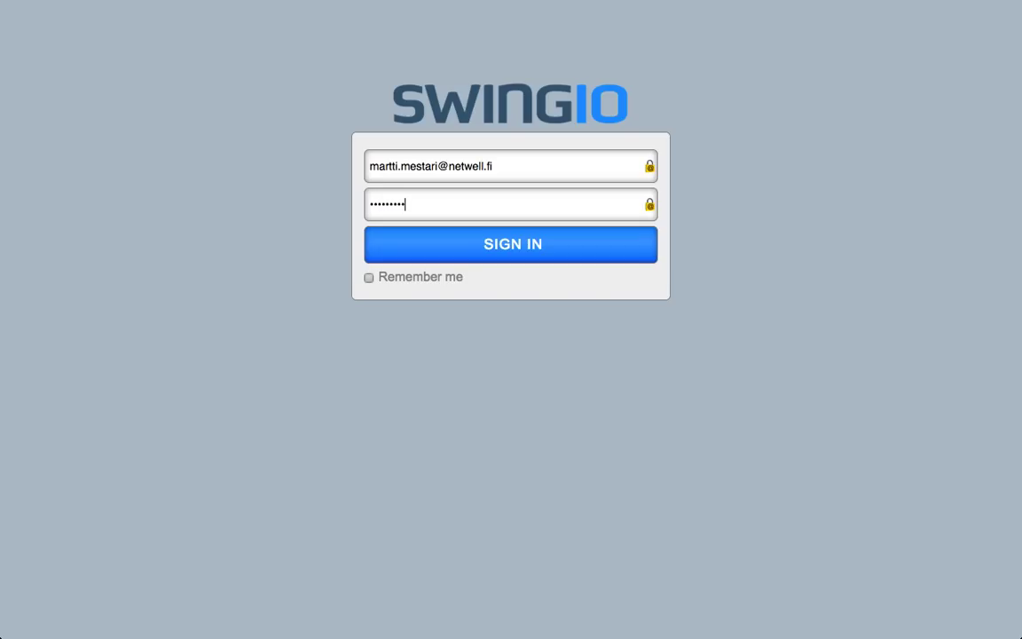
{"action": "left_click", "coordinate": [419, 254]}
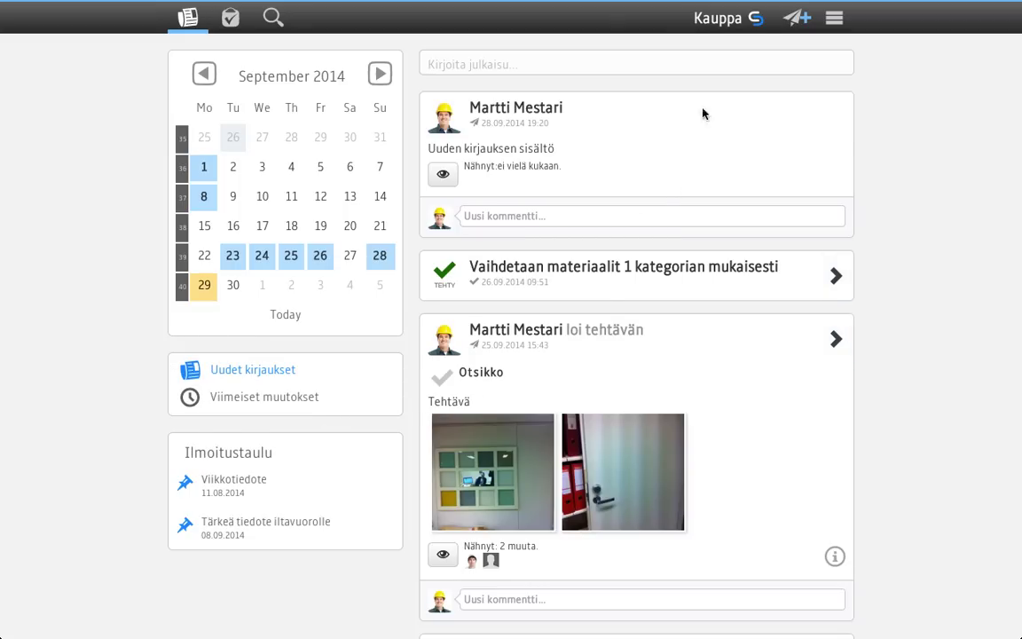
{"action": "left_click", "coordinate": [714, 20]}
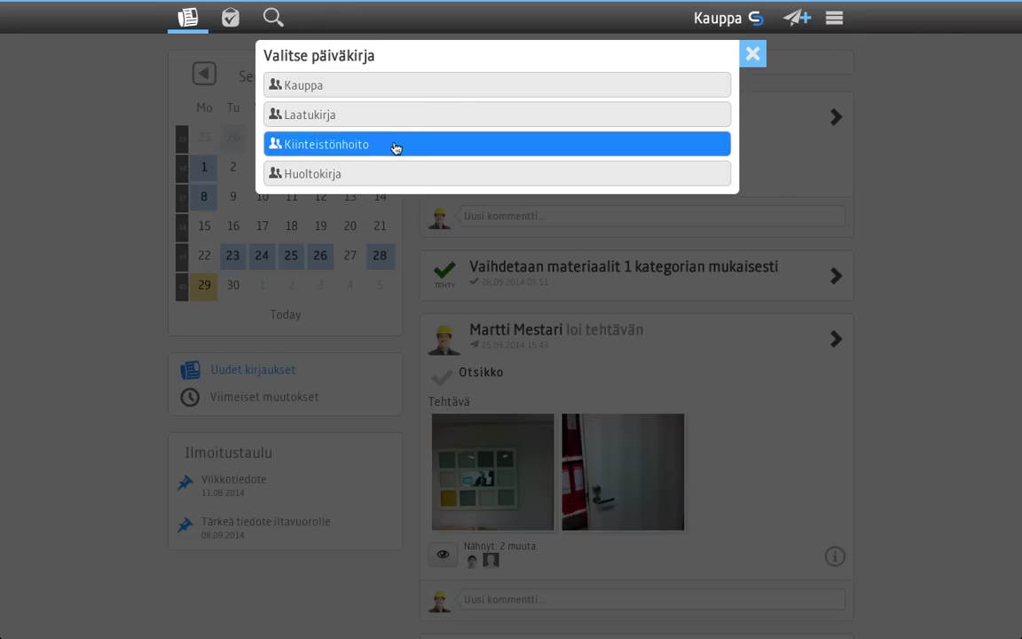
Pick the Laatukirja diary and show its Viimeiset muutokset (recent changes).
{"action": "left_click", "coordinate": [311, 120]}
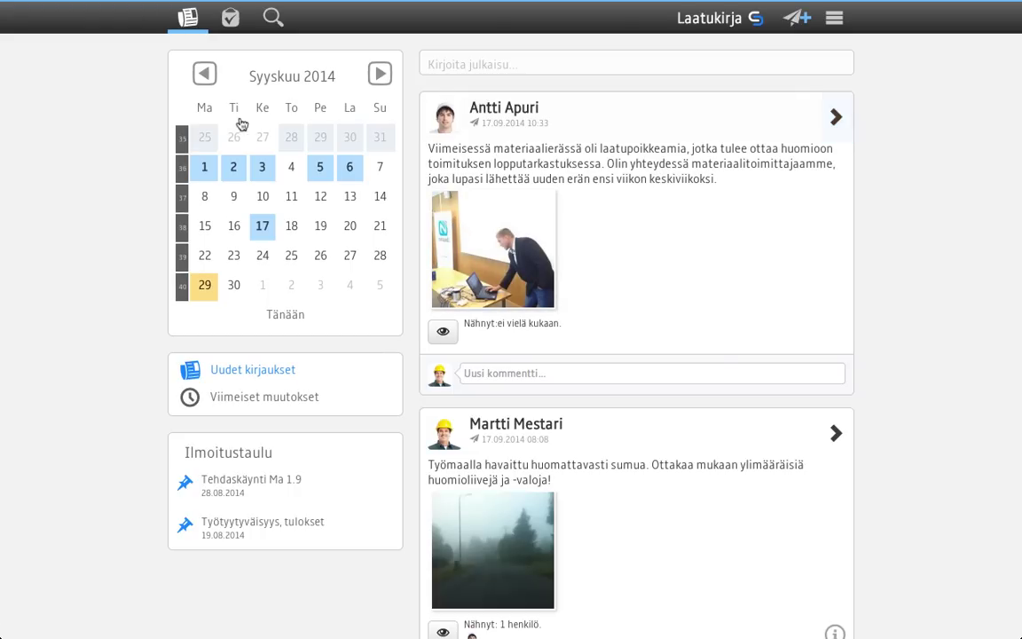
{"action": "left_click", "coordinate": [233, 405]}
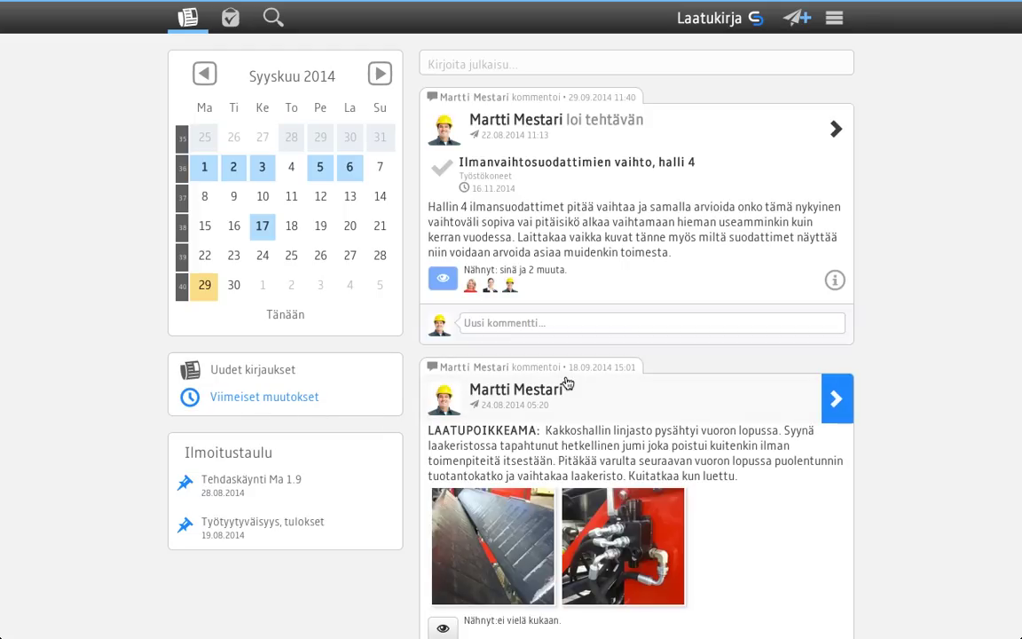
Mark the site-fog warning post in the feed as seen, then return to the top.
{"action": "scroll", "coordinate": [590, 381], "scroll_direction": "down", "scroll_amount": 2}
{"action": "scroll", "coordinate": [568, 382], "scroll_direction": "down", "scroll_amount": 5}
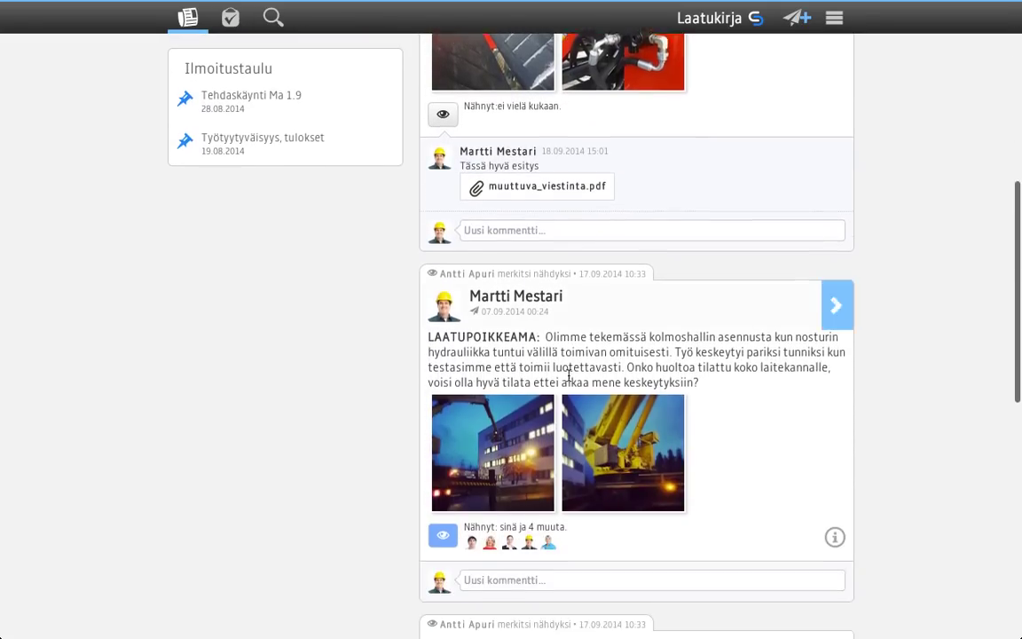
{"action": "scroll", "coordinate": [570, 382], "scroll_direction": "up", "scroll_amount": 3}
{"action": "scroll", "coordinate": [570, 382], "scroll_direction": "up", "scroll_amount": 5}
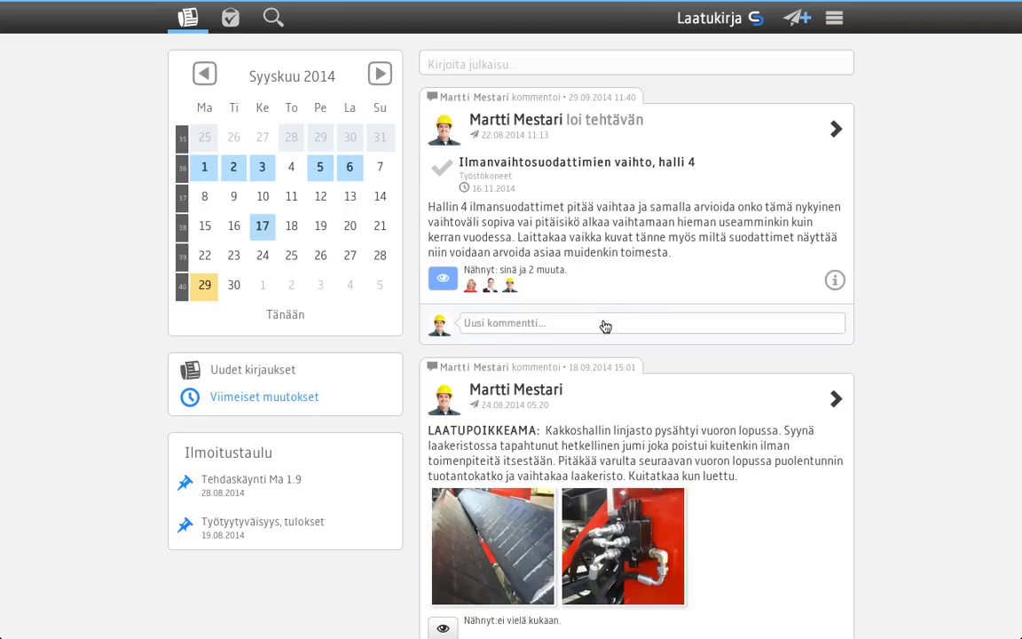
{"action": "scroll", "coordinate": [604, 320], "scroll_direction": "down", "scroll_amount": 1}
{"action": "scroll", "coordinate": [603, 320], "scroll_direction": "down", "scroll_amount": 14}
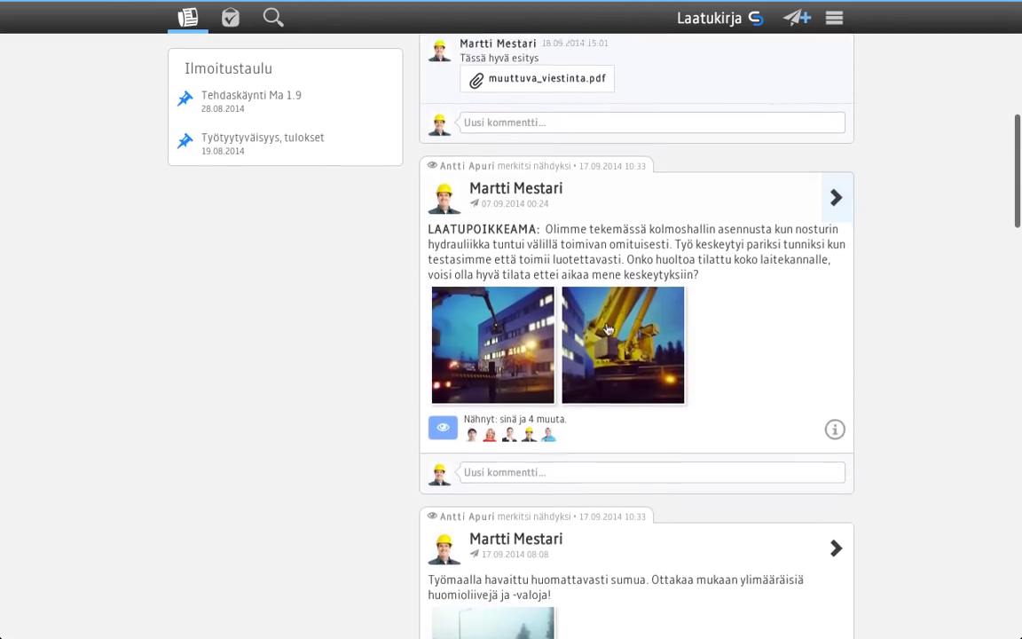
{"action": "scroll", "coordinate": [609, 329], "scroll_direction": "down", "scroll_amount": 5}
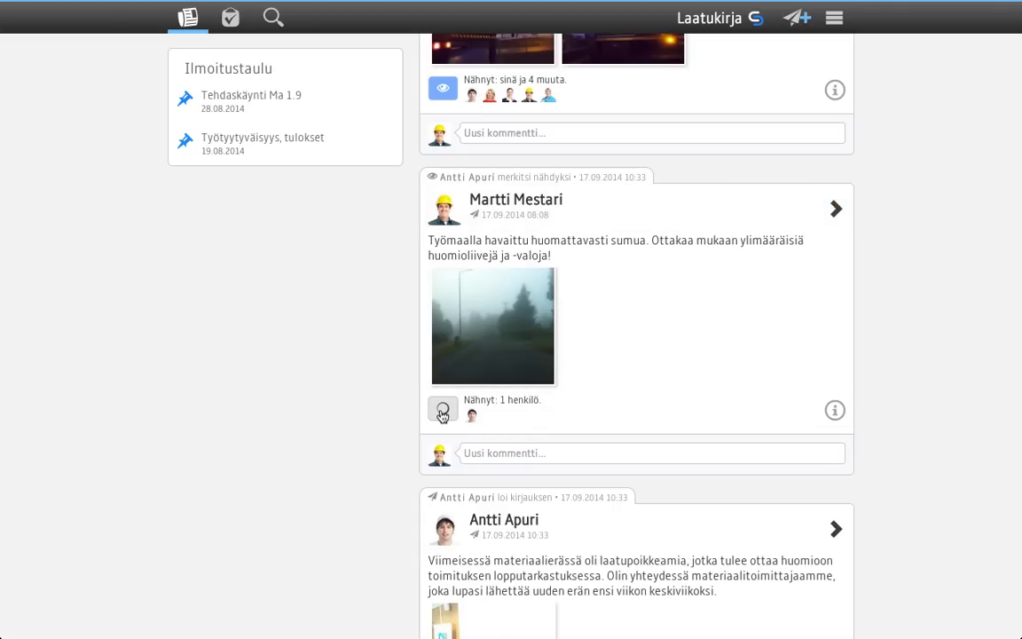
{"action": "left_click", "coordinate": [443, 411]}
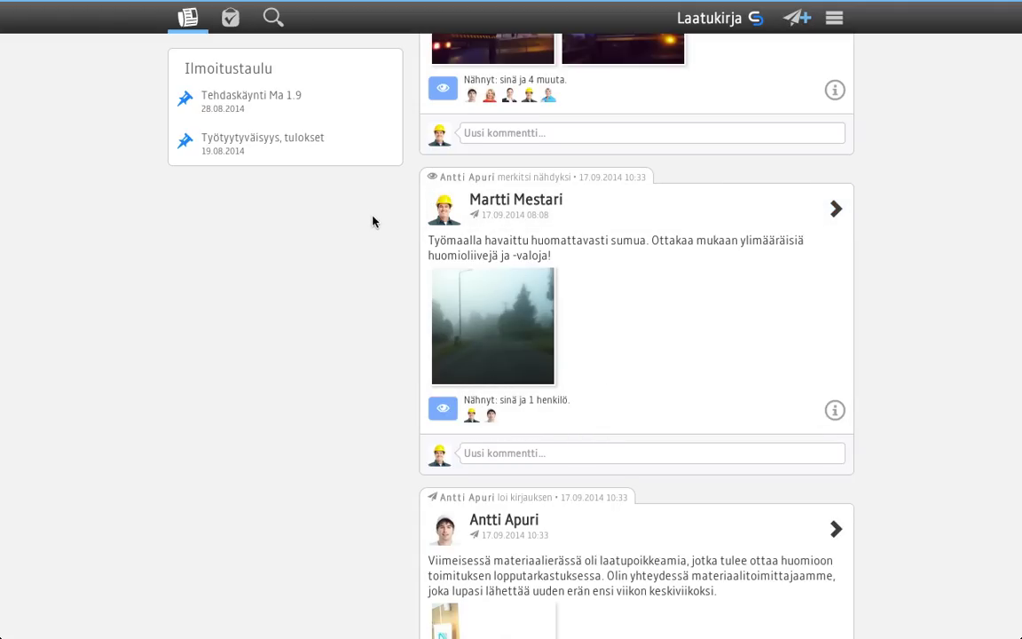
{"action": "scroll", "coordinate": [374, 221], "scroll_direction": "up", "scroll_amount": 12}
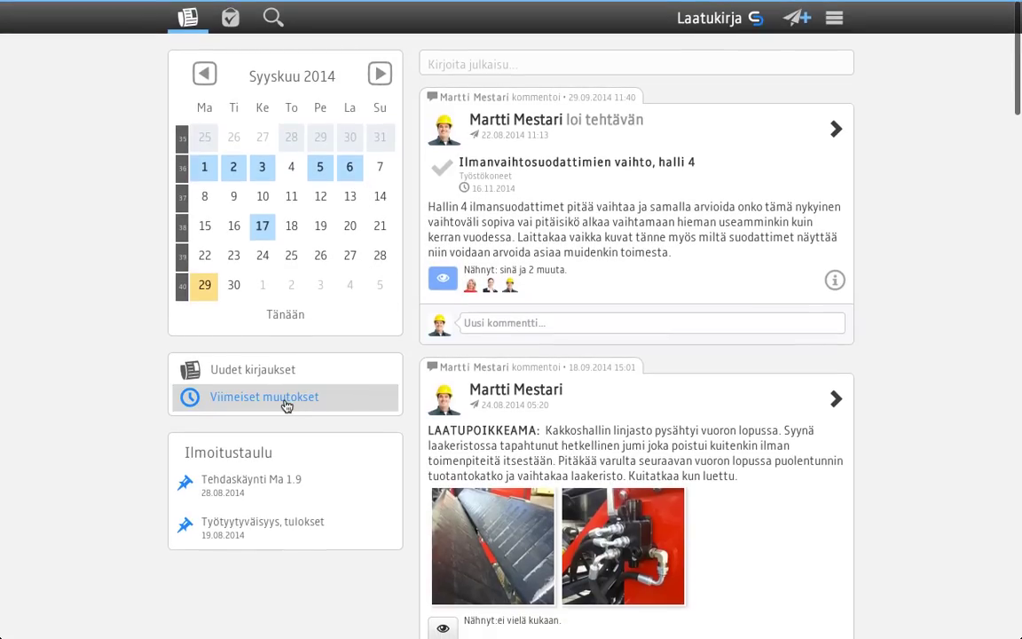
Reload Viimeiset muutokset and open the 'Ilmanvaihtosuodattimien vaihto, halli 4' task in detail.
{"action": "left_click", "coordinate": [318, 405]}
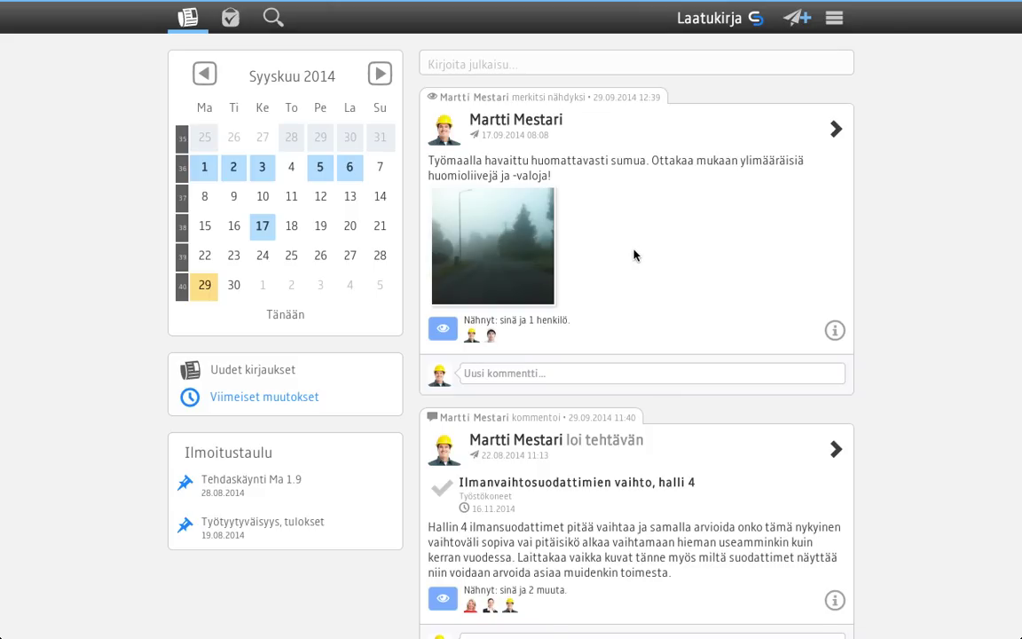
{"action": "scroll", "coordinate": [634, 256], "scroll_direction": "down", "scroll_amount": 3}
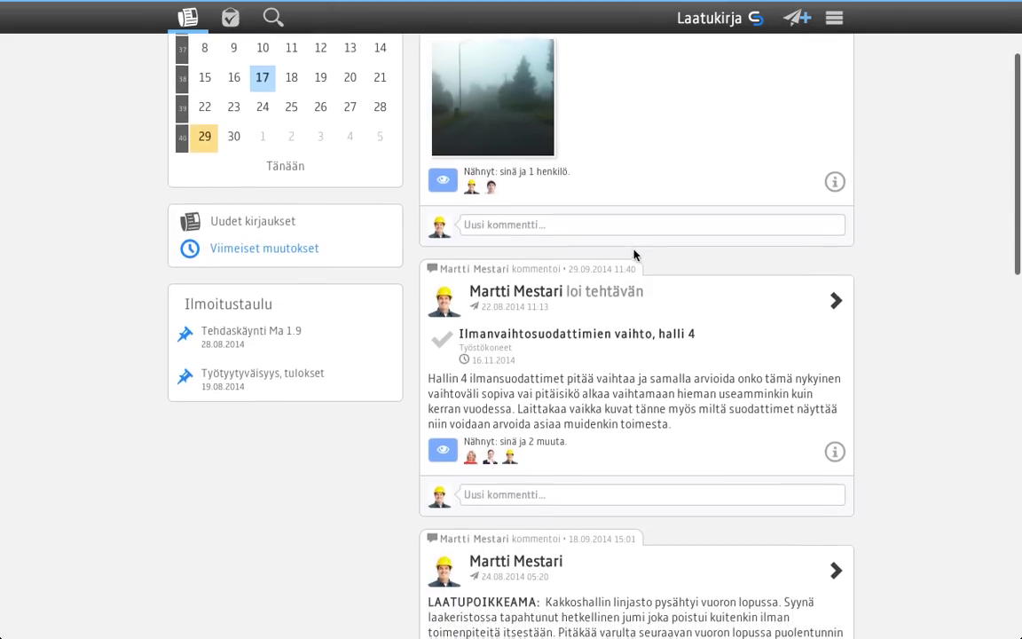
{"action": "left_click", "coordinate": [539, 303]}
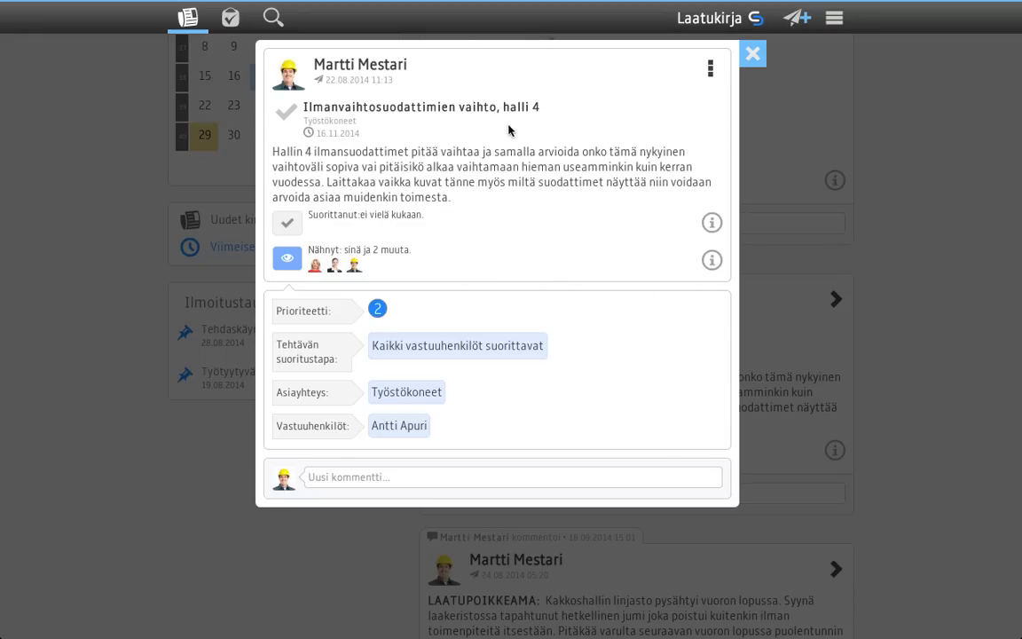
View the task's Tapahtumahistoria, then close it and the task detail view.
{"action": "left_click", "coordinate": [711, 70]}
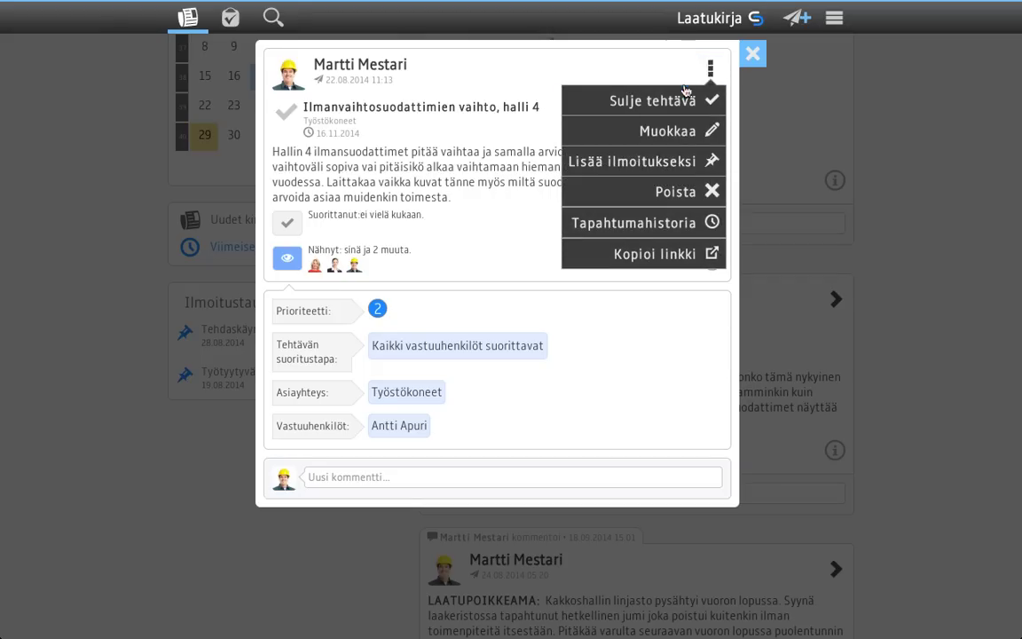
{"action": "left_click", "coordinate": [672, 230]}
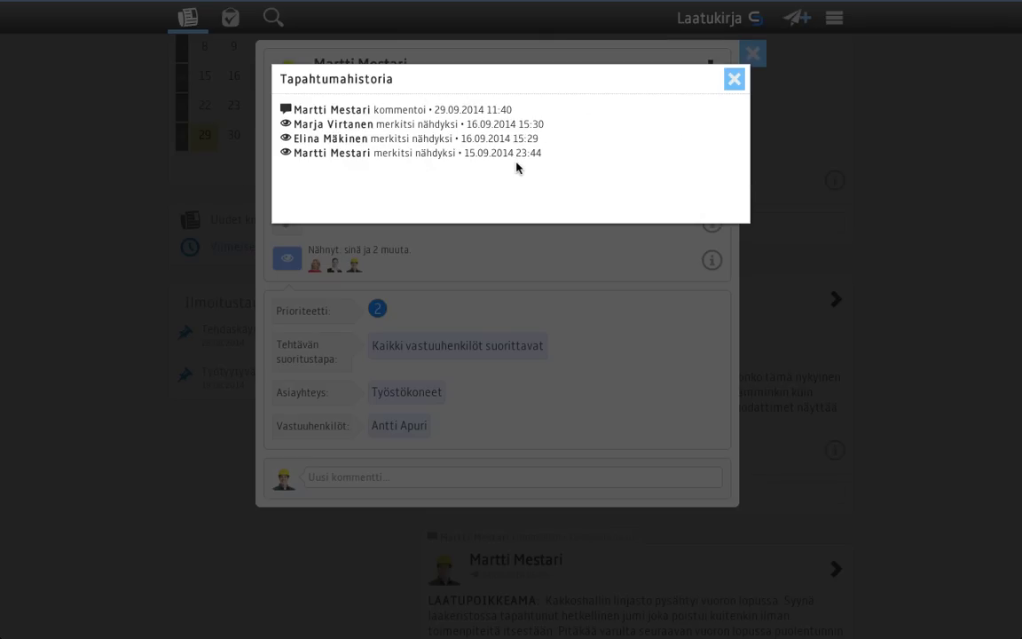
{"action": "left_click", "coordinate": [733, 81]}
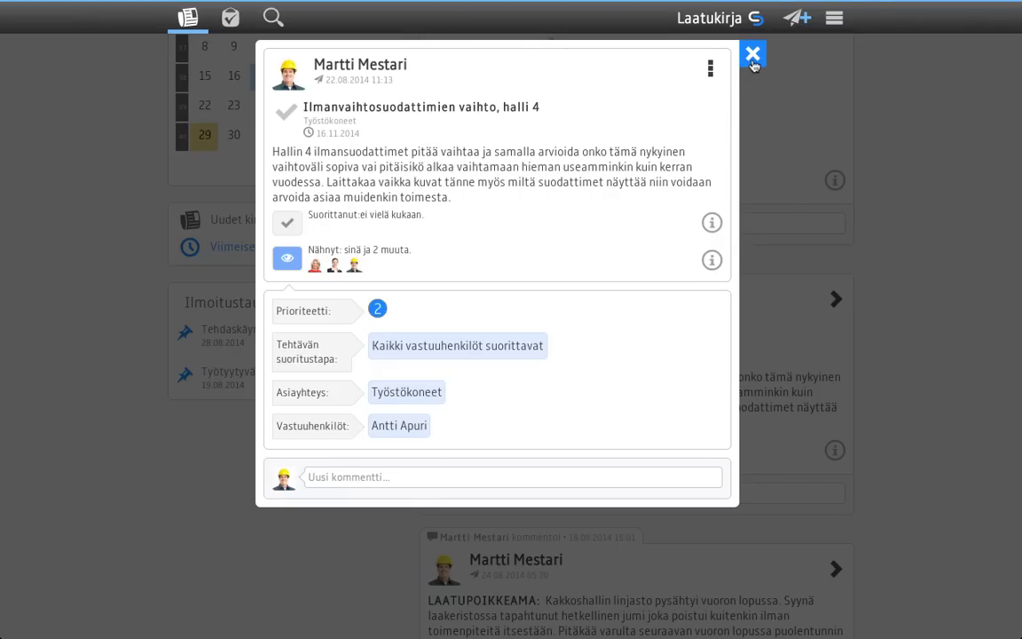
{"action": "left_click", "coordinate": [752, 57]}
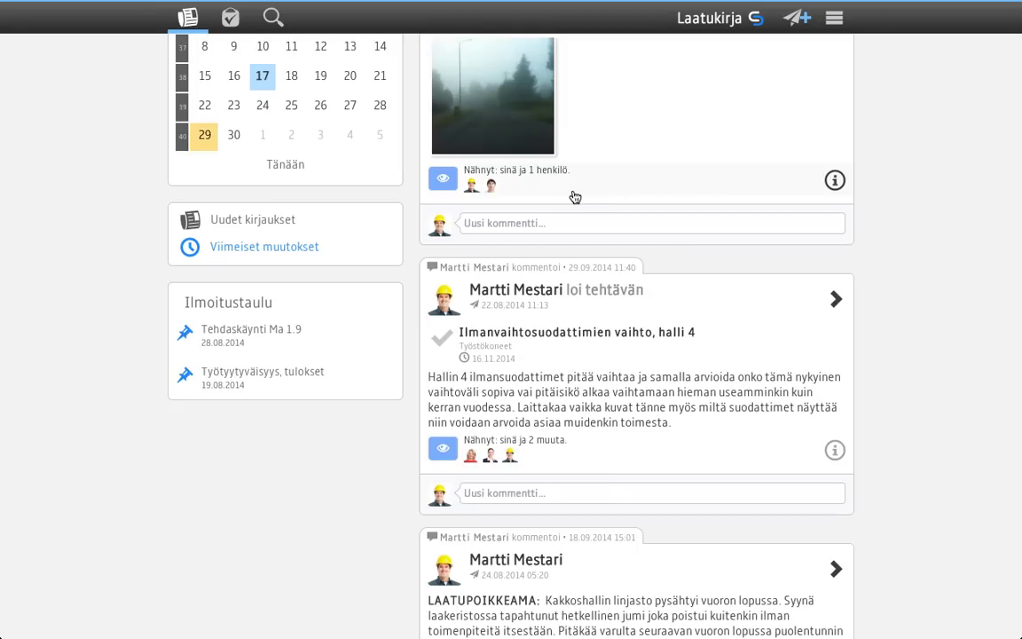
Switch the feed to Uudet kirjaukset so the newest posts come first.
{"action": "scroll", "coordinate": [573, 200], "scroll_direction": "up", "scroll_amount": 3}
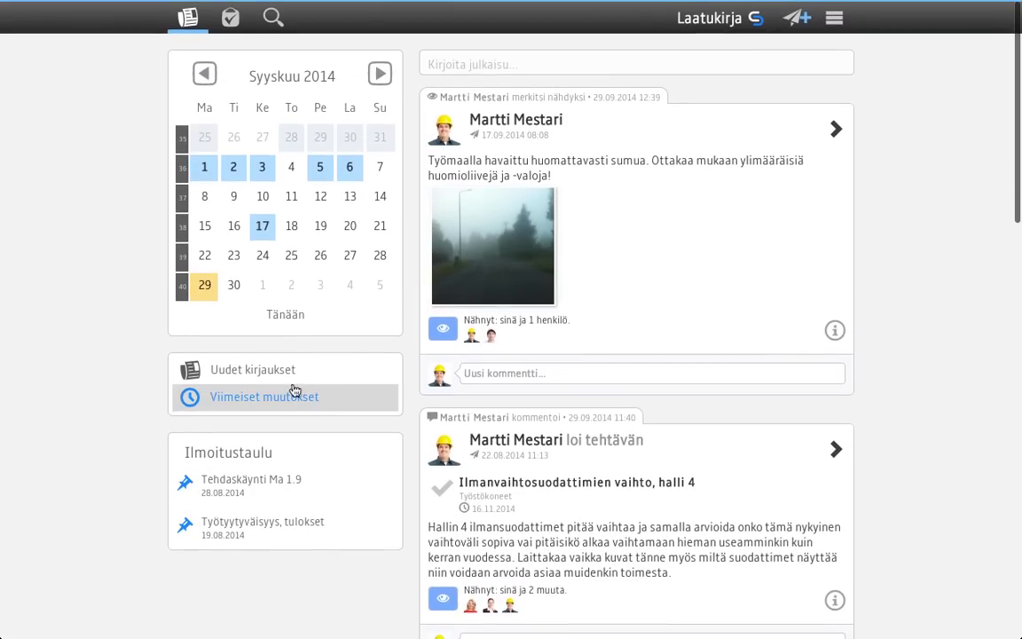
{"action": "left_click", "coordinate": [253, 376]}
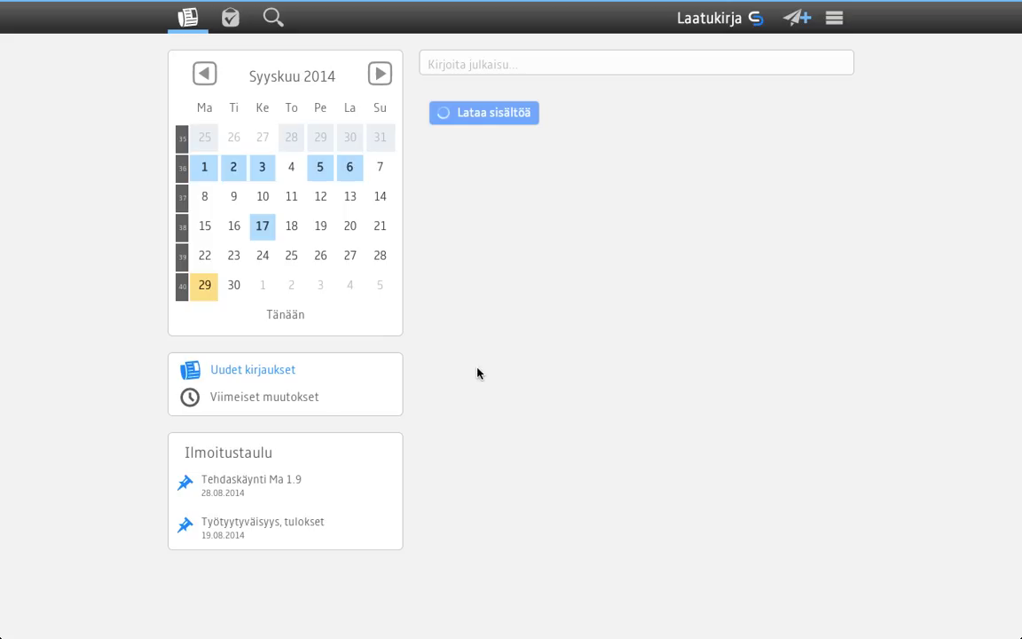
{"action": "scroll", "coordinate": [661, 390], "scroll_direction": "down", "scroll_amount": 4}
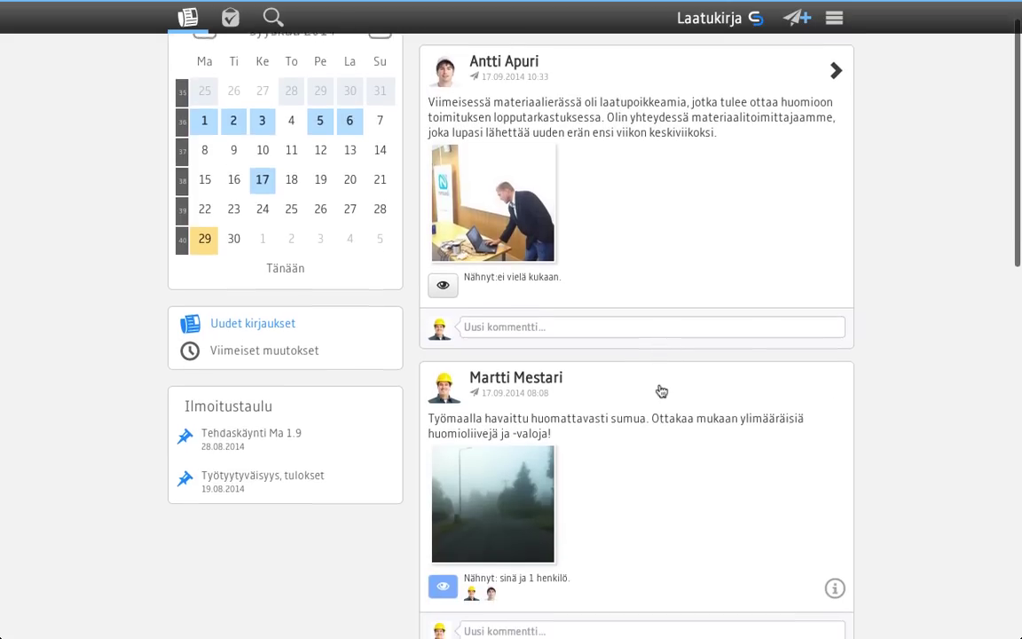
{"action": "scroll", "coordinate": [661, 391], "scroll_direction": "up", "scroll_amount": 4}
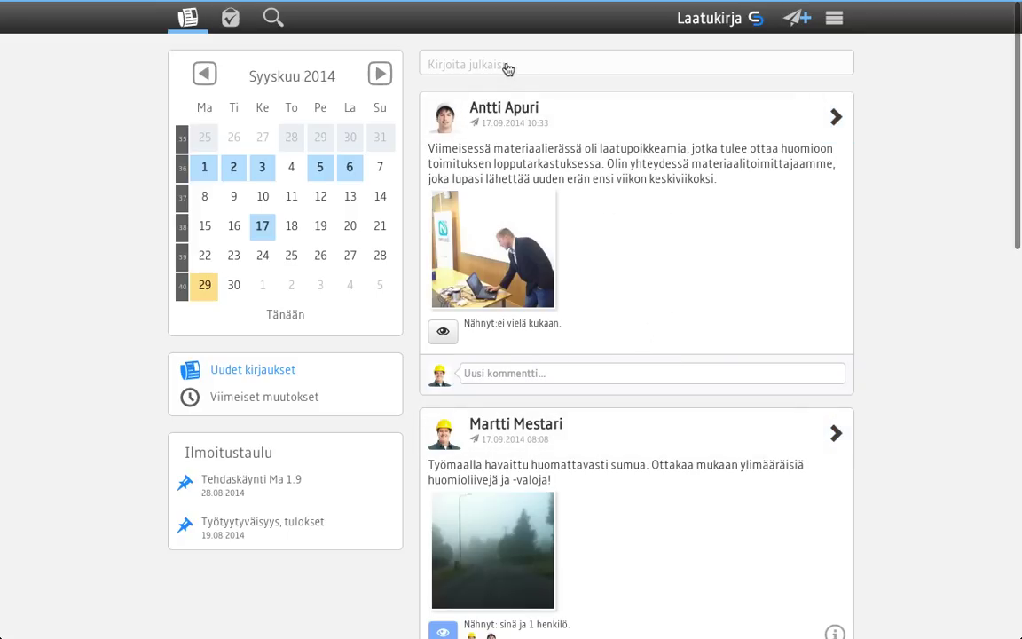
Start a new post 'Laatupoikkeama havaittu' and set its Kirjaustyyppi to Laatupoikkeama.
{"action": "left_click", "coordinate": [796, 18]}
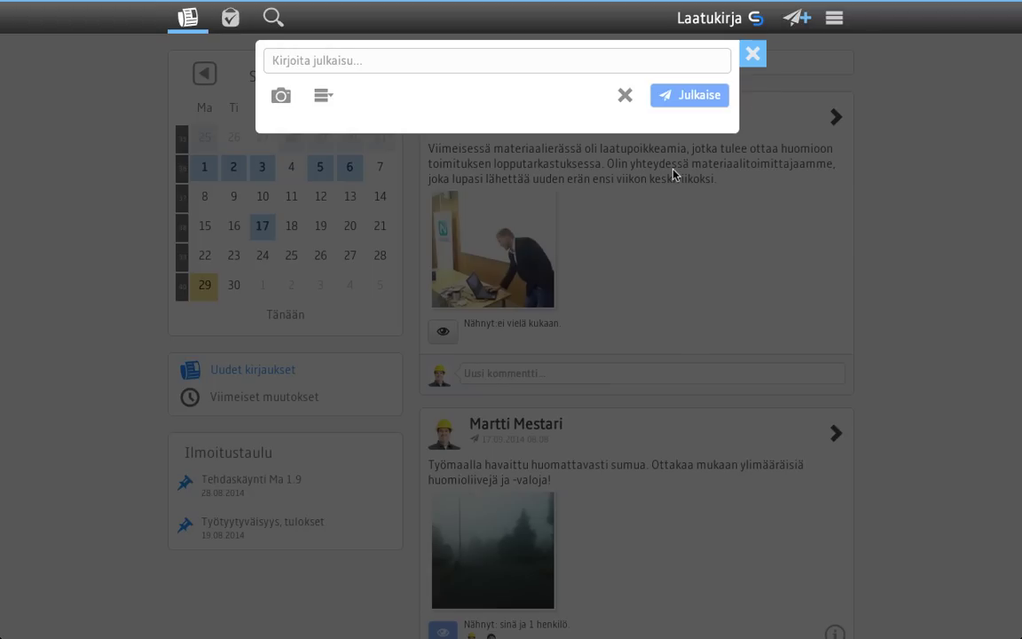
{"action": "type", "text": "Laat"}
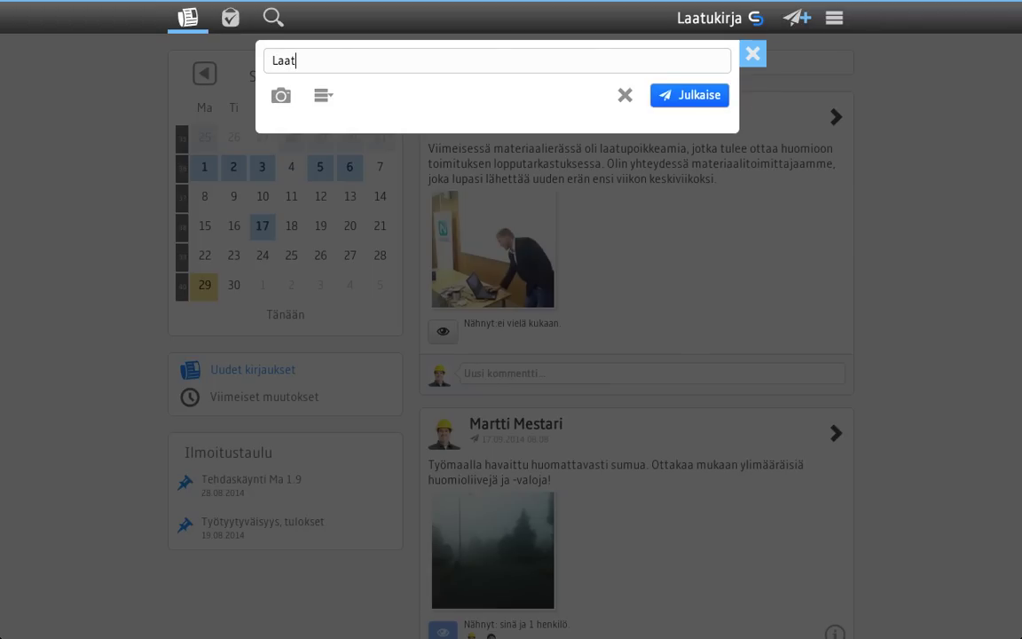
{"action": "type", "text": "upoikkeama havaittu"}
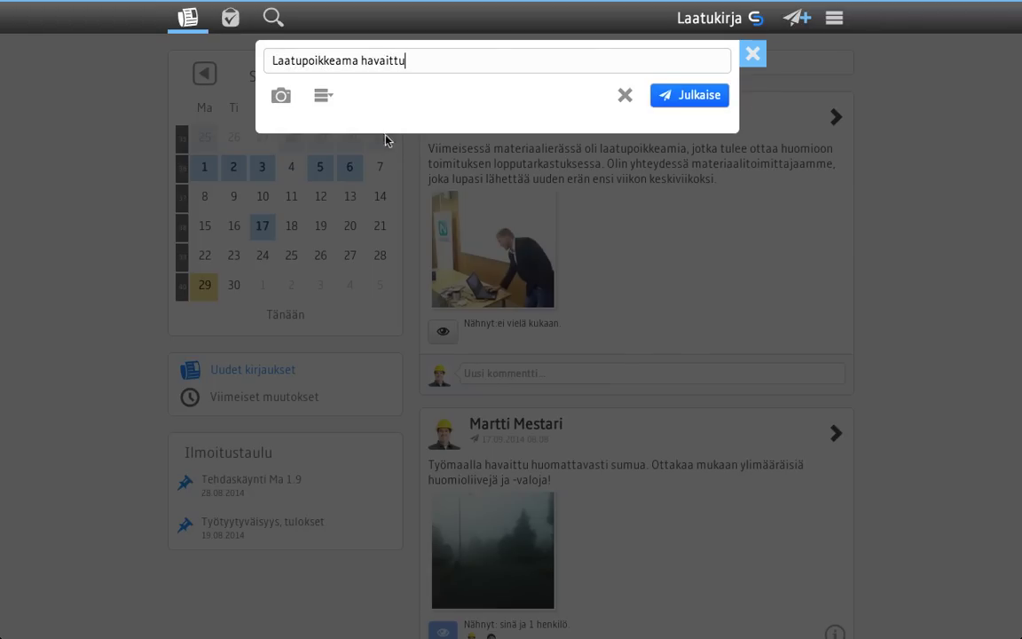
{"action": "left_click", "coordinate": [323, 94]}
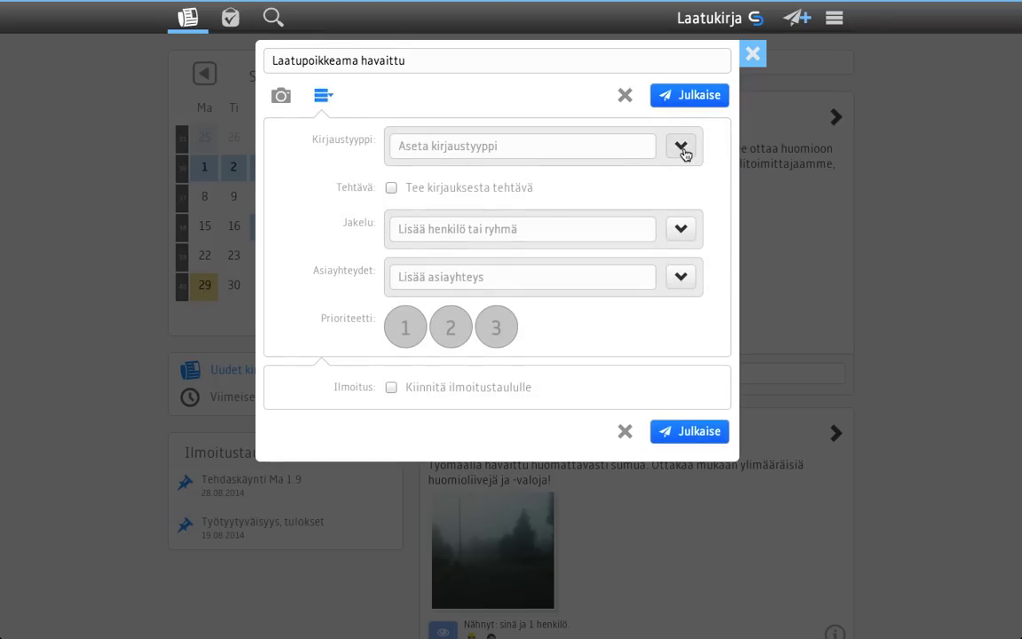
{"action": "left_click", "coordinate": [682, 151]}
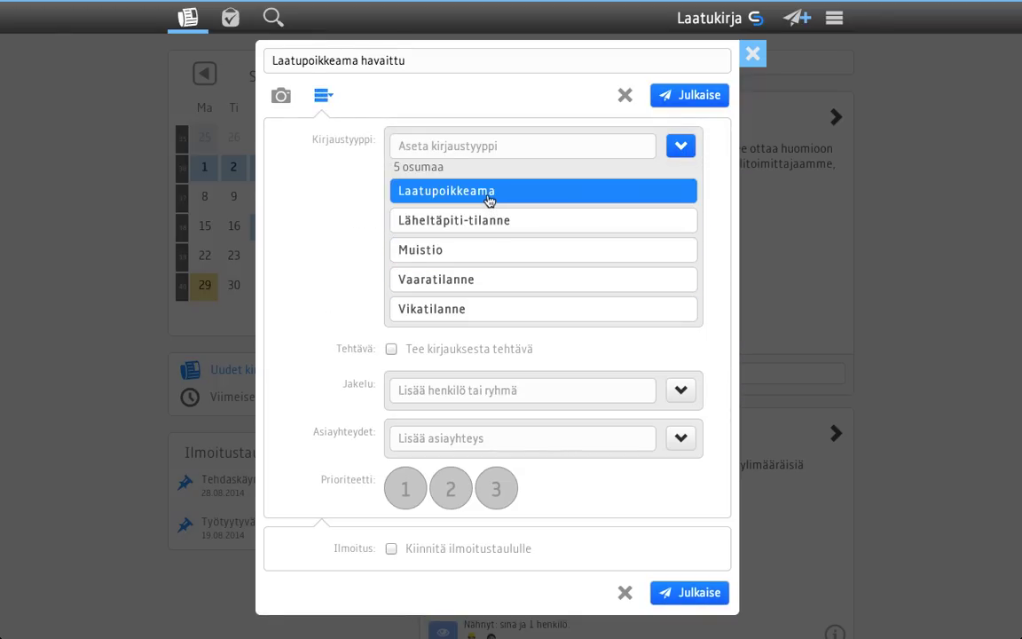
{"action": "left_click", "coordinate": [489, 200]}
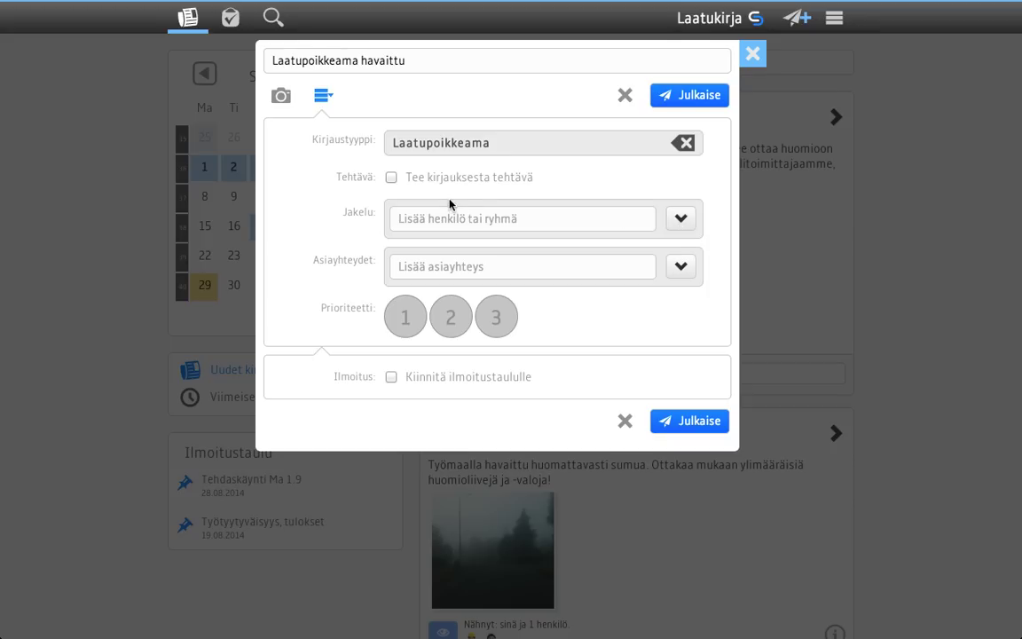
Distribute the post to Esimiehet, tag it Materiaalit and Sähkönsyöttö, and publish it.
{"action": "left_click", "coordinate": [681, 219]}
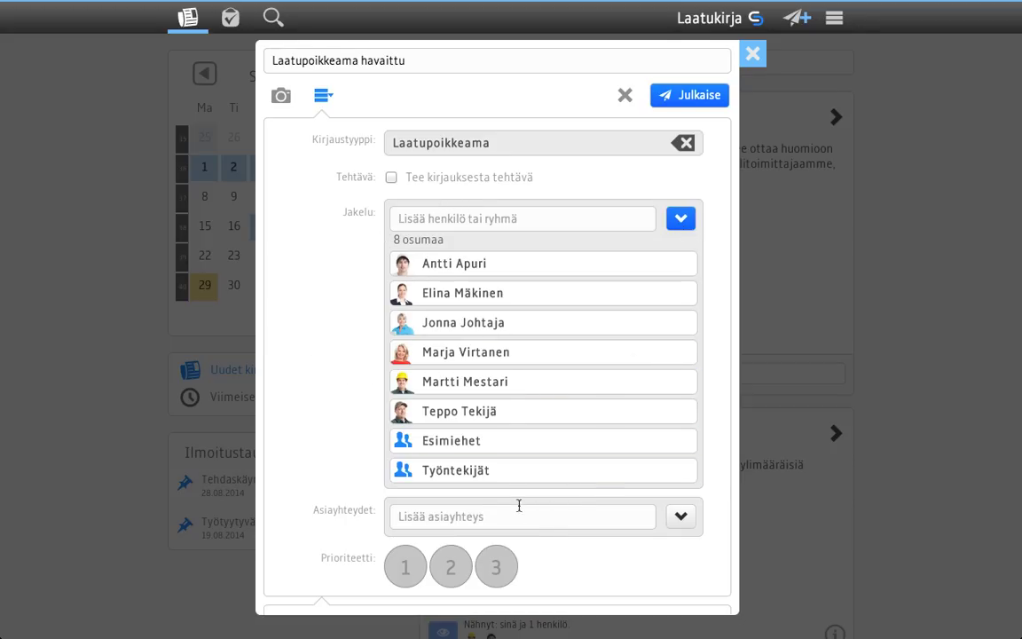
{"action": "left_click", "coordinate": [479, 447]}
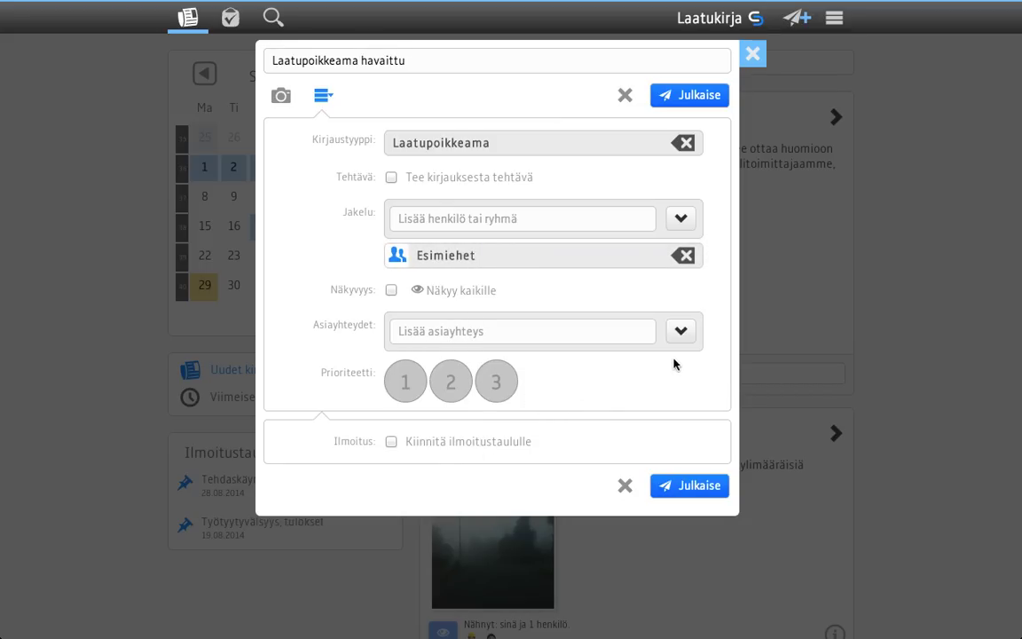
{"action": "left_click", "coordinate": [679, 335]}
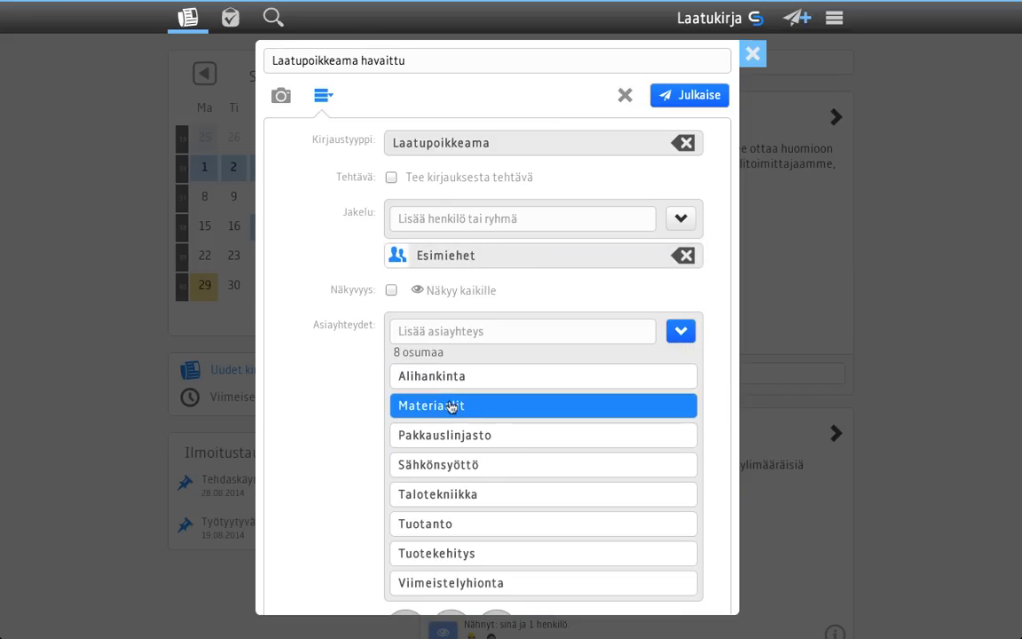
{"action": "left_click", "coordinate": [451, 406]}
{"action": "left_click", "coordinate": [683, 333]}
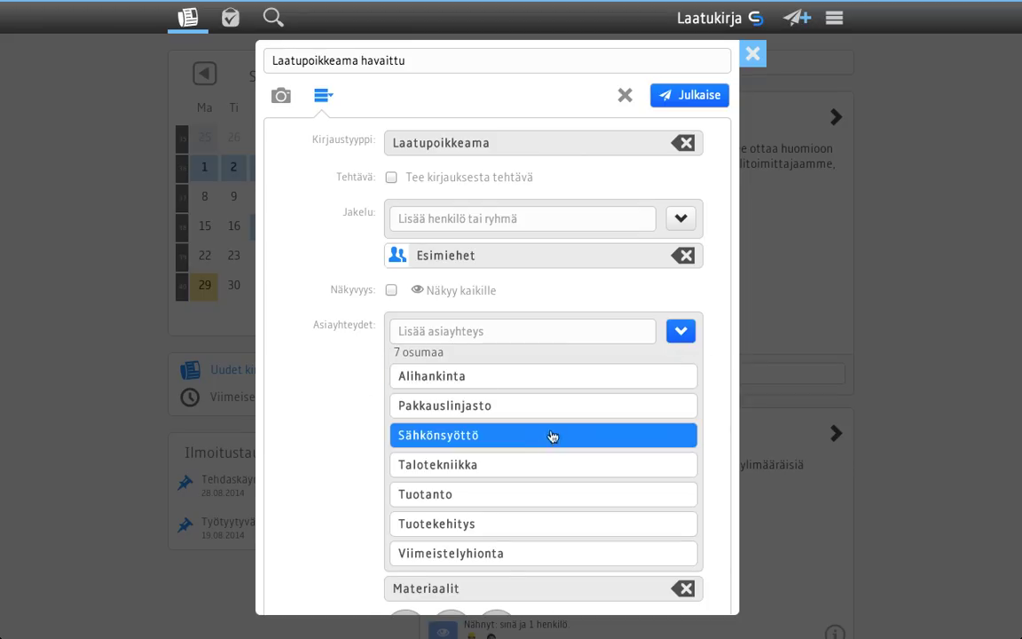
{"action": "left_click", "coordinate": [477, 441]}
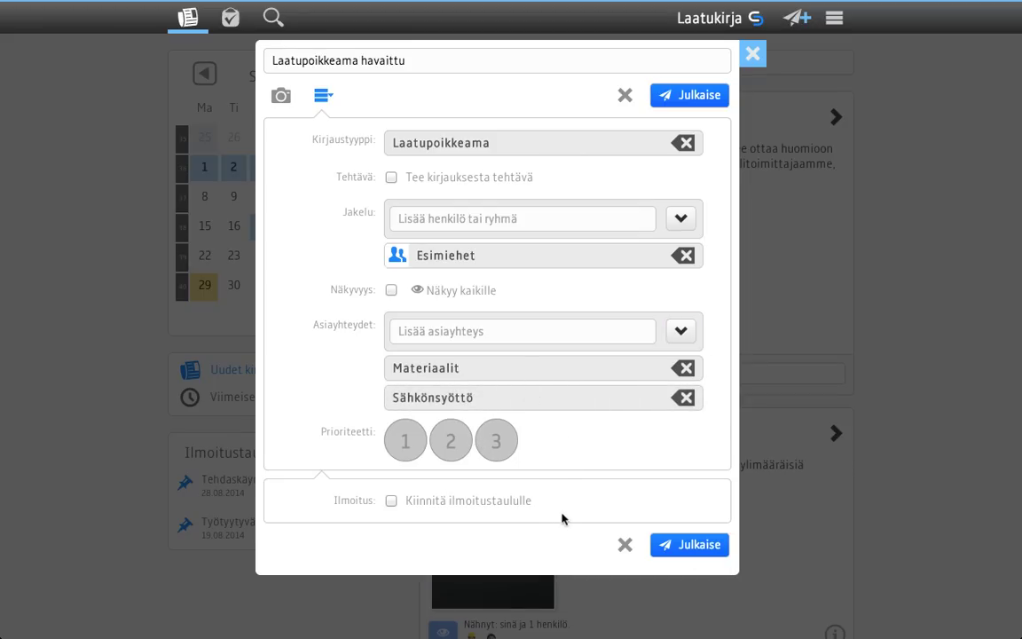
{"action": "left_click", "coordinate": [699, 547]}
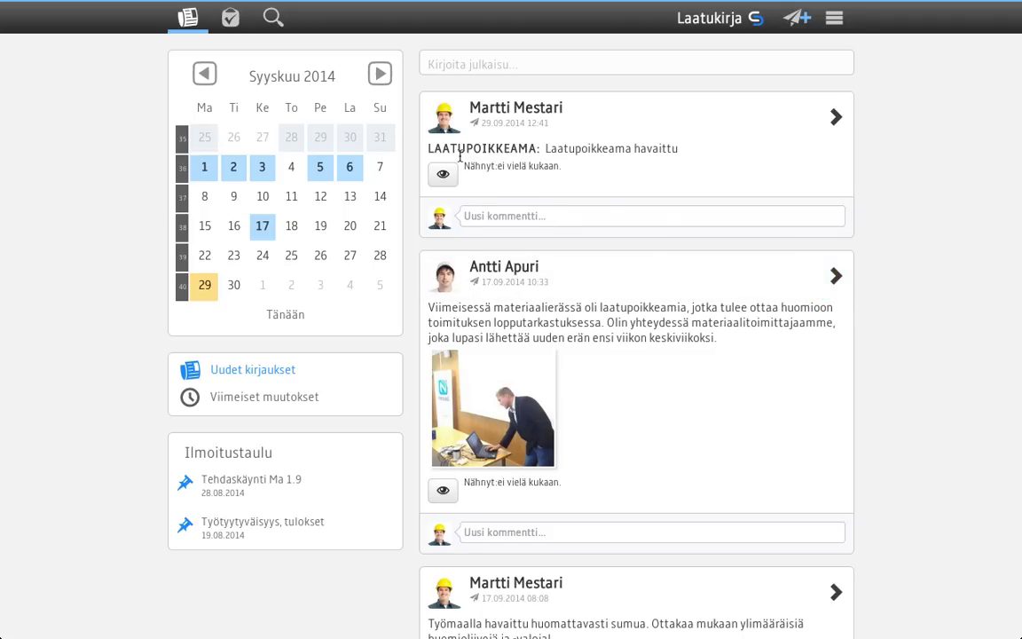
Highlight the LAATUPOIKKEAMA label on the new post heading the feed.
{"action": "left_click_drag", "start_coordinate": [428, 149], "coordinate": [537, 145]}
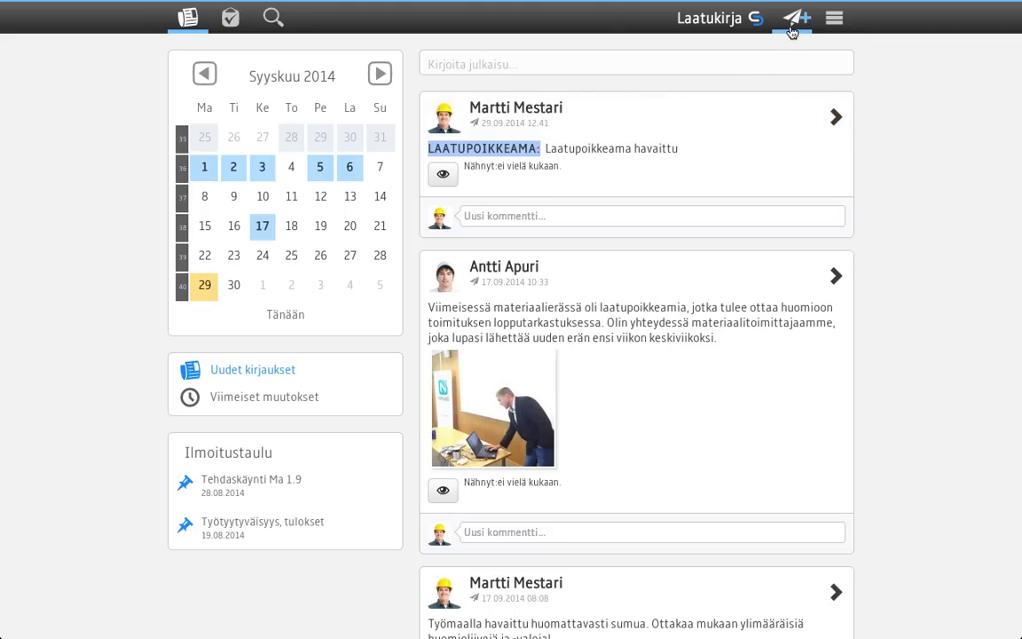
Open the published quality-deviation post for editing and turn it into a task.
{"action": "left_click", "coordinate": [746, 125]}
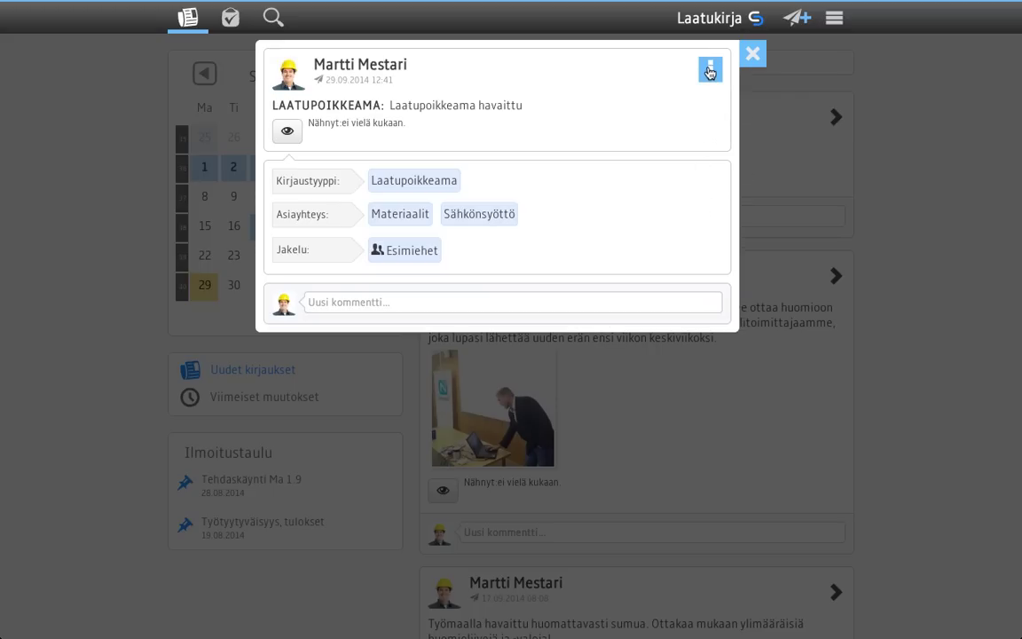
{"action": "left_click", "coordinate": [710, 73]}
{"action": "left_click", "coordinate": [706, 100]}
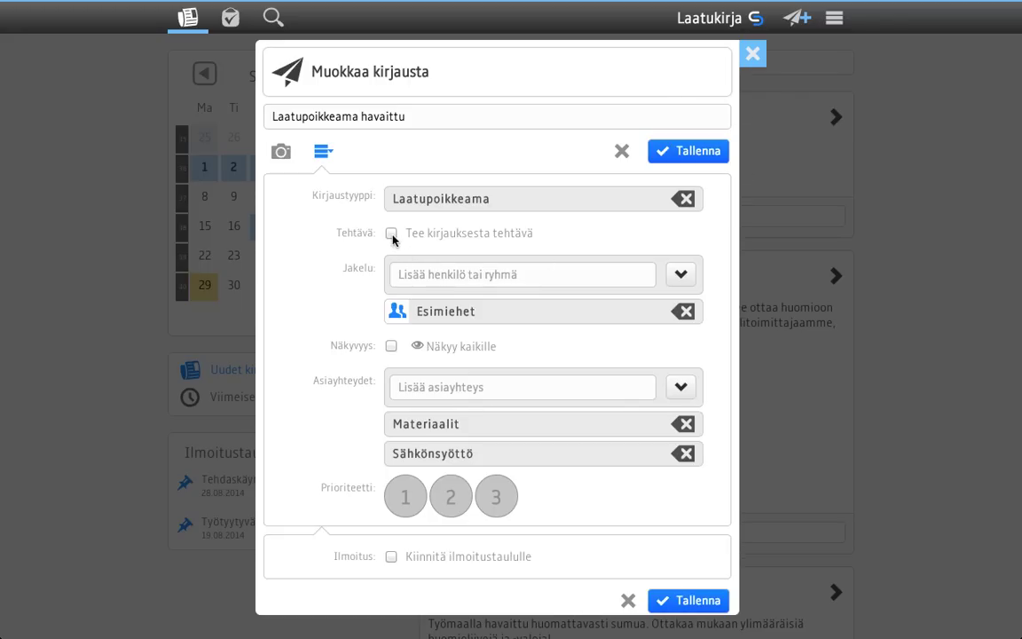
{"action": "left_click", "coordinate": [391, 235]}
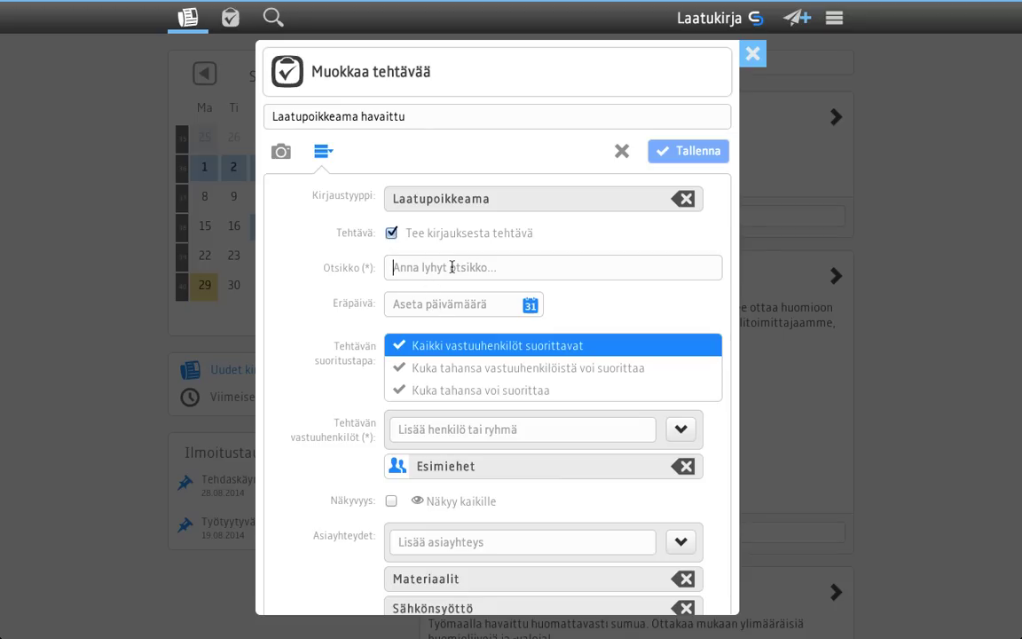
Title the task 'Laatupoikkeaman korjaus', set due date 30.09.2014, and save.
{"action": "type", "text": "Laatupoikkeaman korv"}
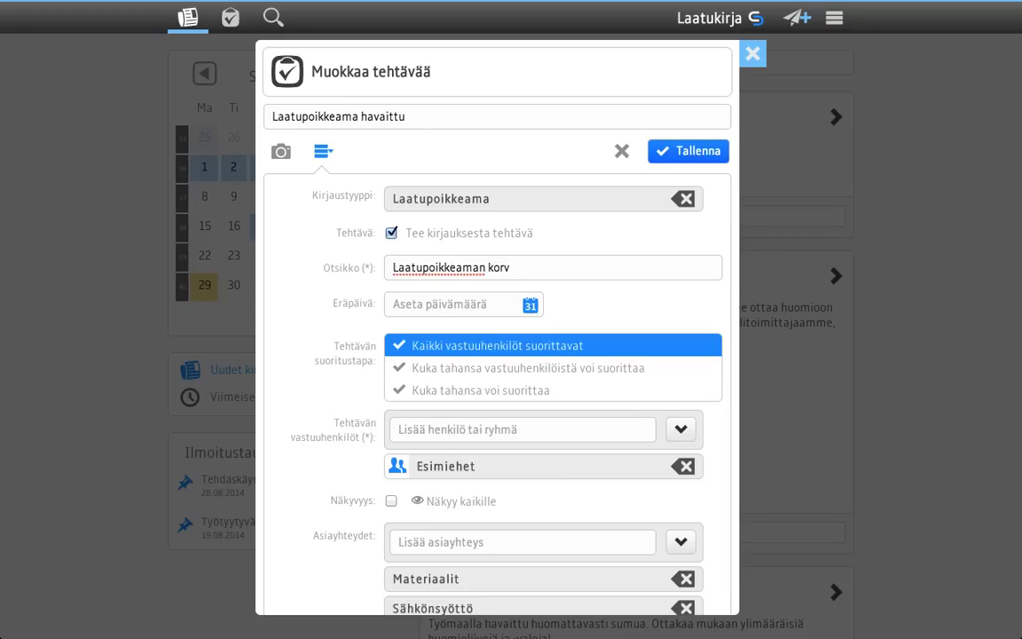
{"action": "key", "text": "BackSpace"}
{"action": "type", "text": "jaus"}
{"action": "left_click", "coordinate": [417, 312]}
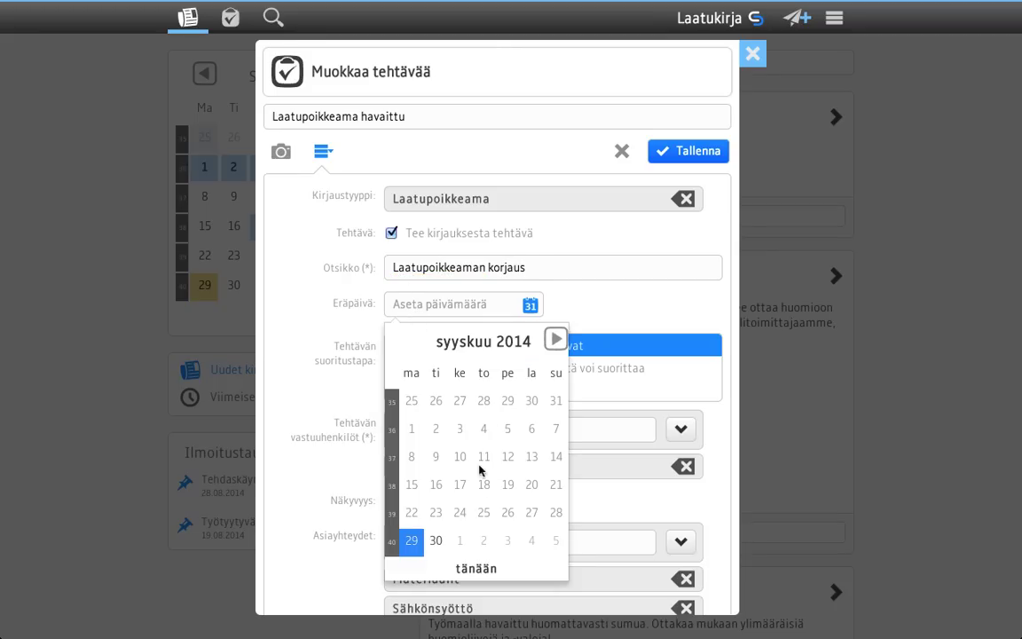
{"action": "left_click", "coordinate": [436, 540]}
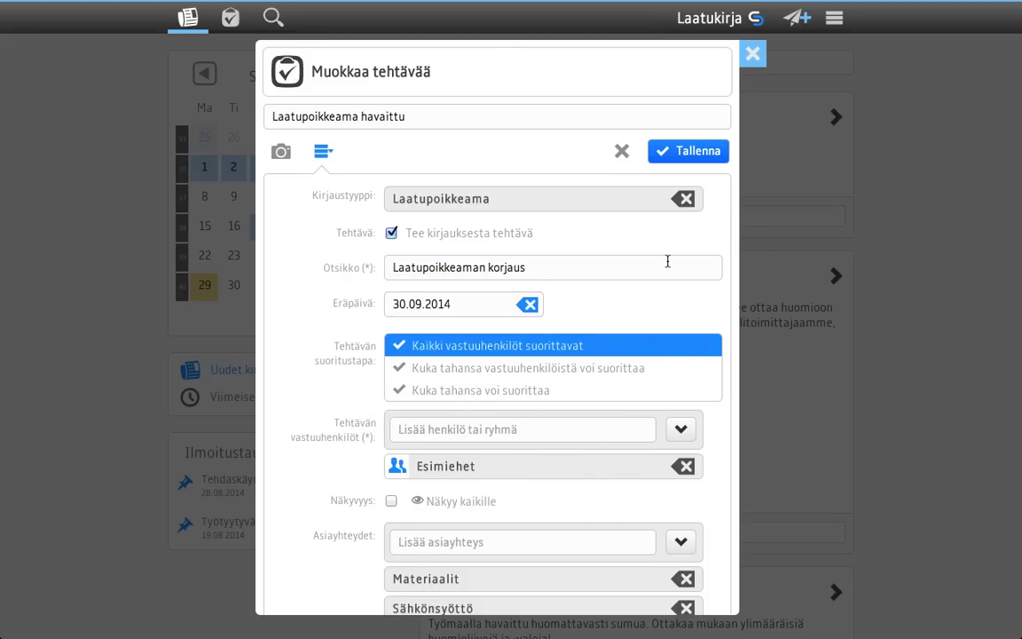
{"action": "left_click", "coordinate": [681, 155]}
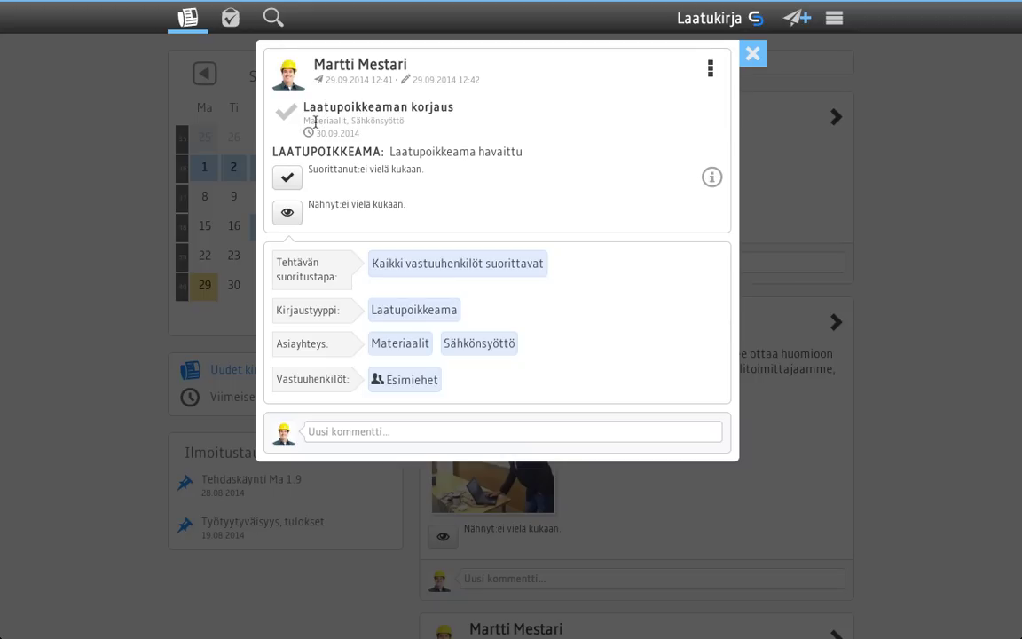
Close the Laatupoikkeaman korjaus task details to get back to the Laatukirja feed.
{"action": "left_click", "coordinate": [752, 53]}
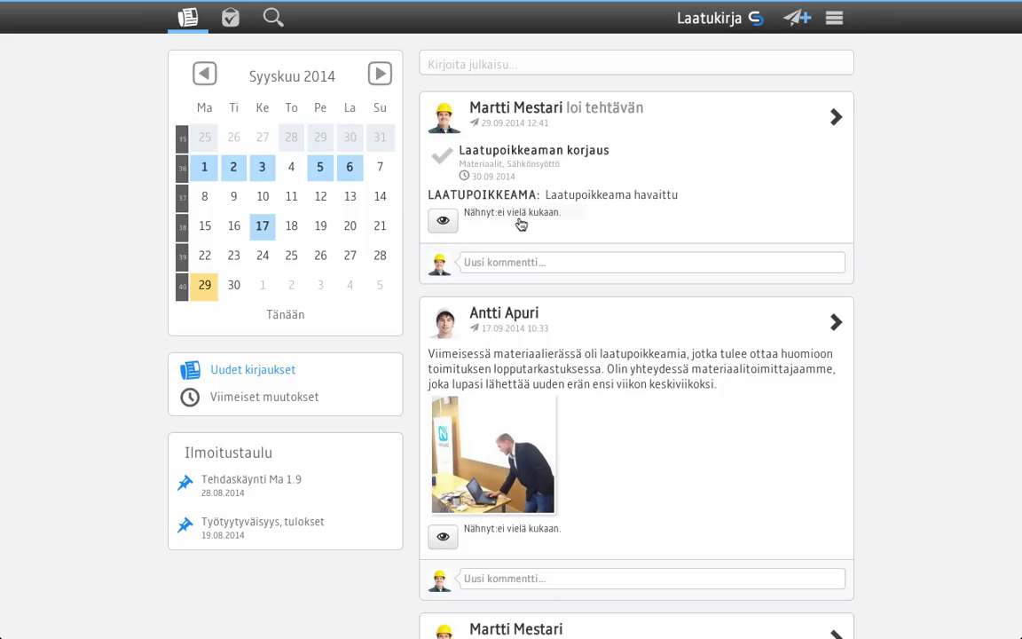
{"action": "mouse_move", "coordinate": [866, 3]}
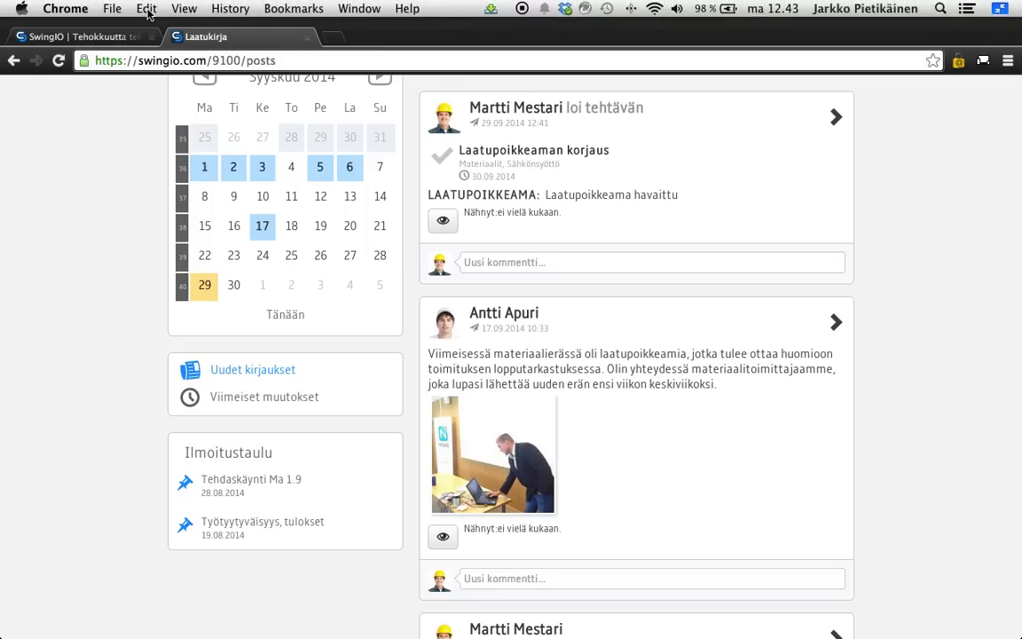
Exit full screen and narrow the browser window to about 360 px for the mobile layout.
{"action": "left_click", "coordinate": [183, 8]}
{"action": "left_click", "coordinate": [229, 109]}
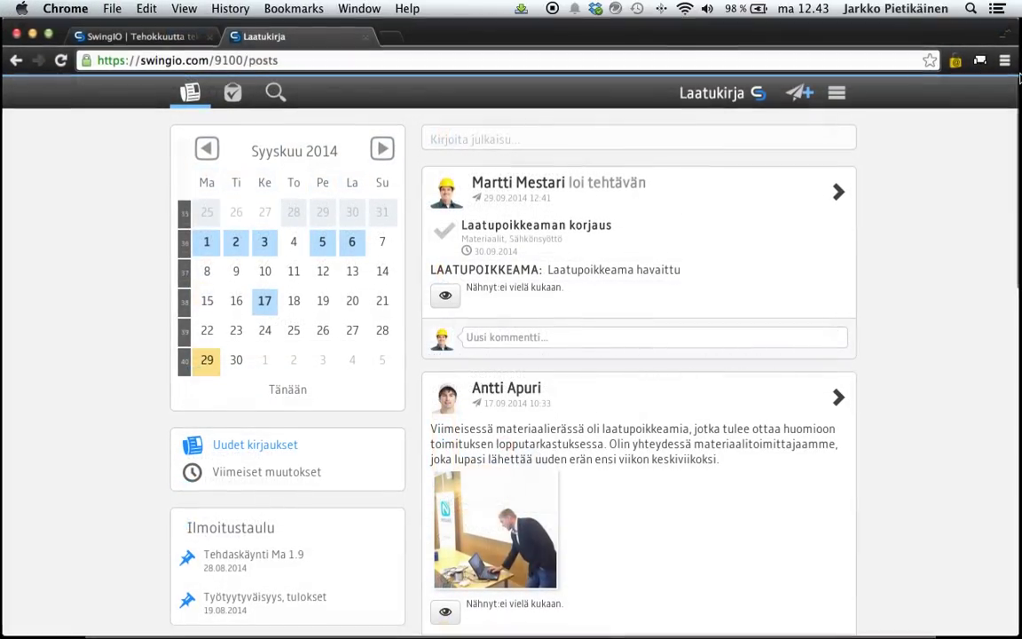
{"action": "left_click_drag", "start_coordinate": [956, 48], "coordinate": [241, 69]}
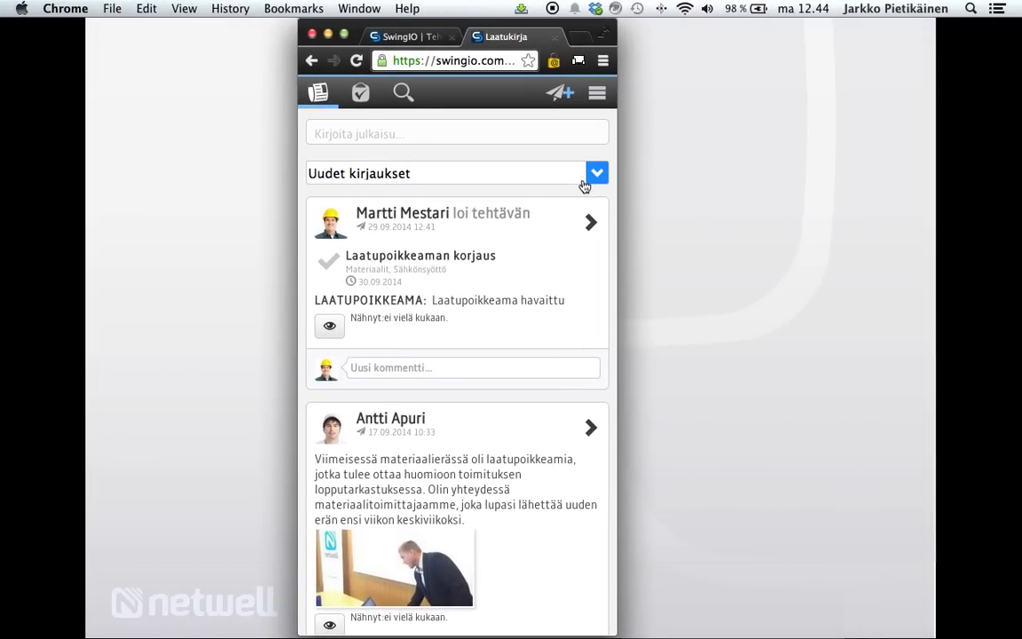
{"action": "scroll", "coordinate": [577, 470], "scroll_direction": "down", "scroll_amount": 5}
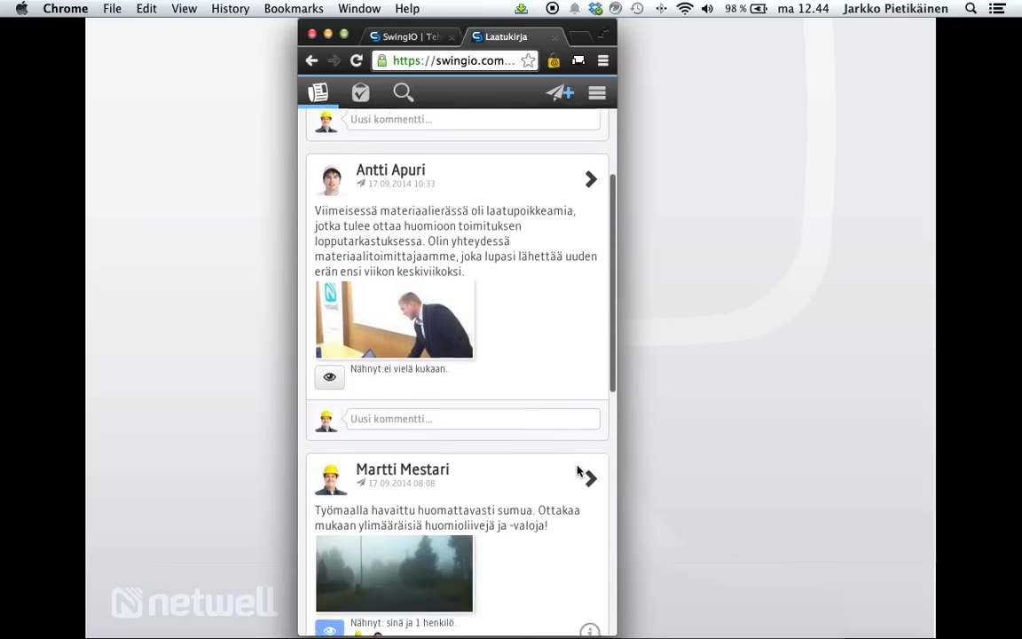
{"action": "scroll", "coordinate": [561, 464], "scroll_direction": "up", "scroll_amount": 4}
{"action": "scroll", "coordinate": [497, 394], "scroll_direction": "up", "scroll_amount": 2}
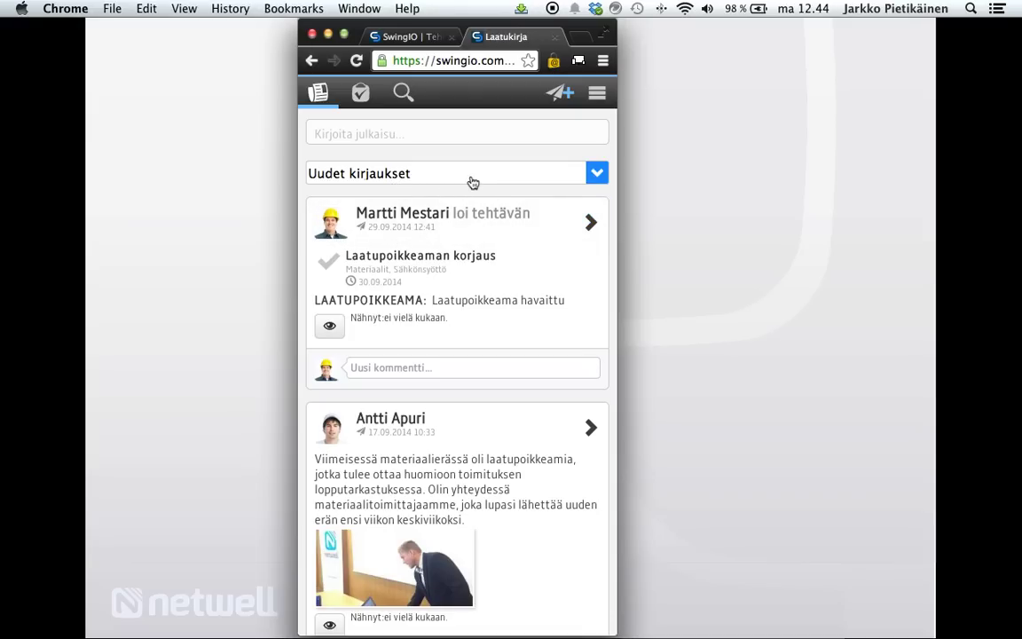
Switch the feed to Viimeiset muutokset and open the Sumuvaara fog post on its own.
{"action": "left_click", "coordinate": [598, 173]}
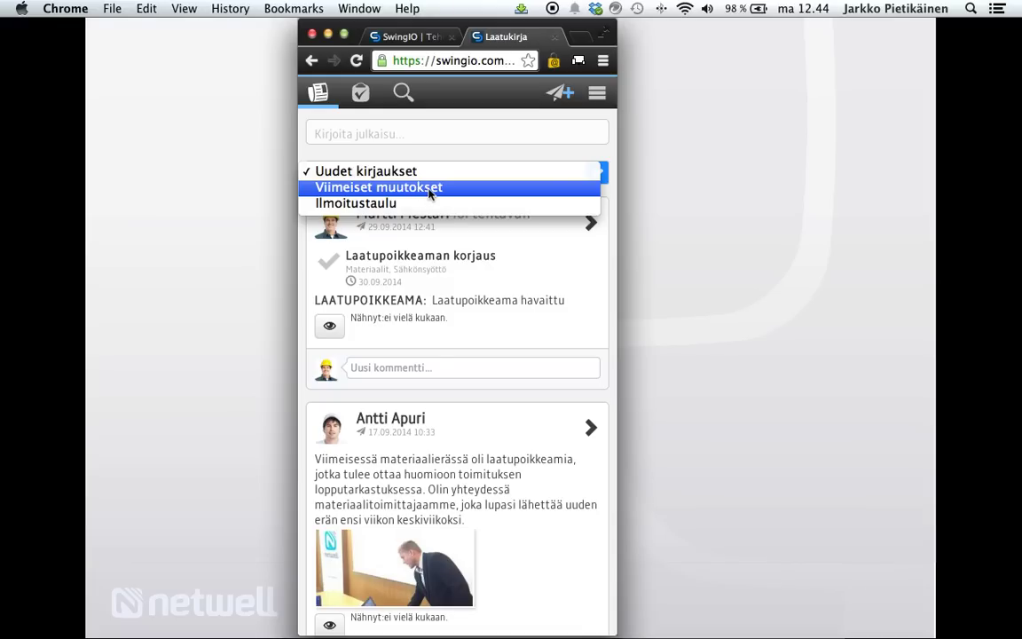
{"action": "left_click", "coordinate": [431, 193]}
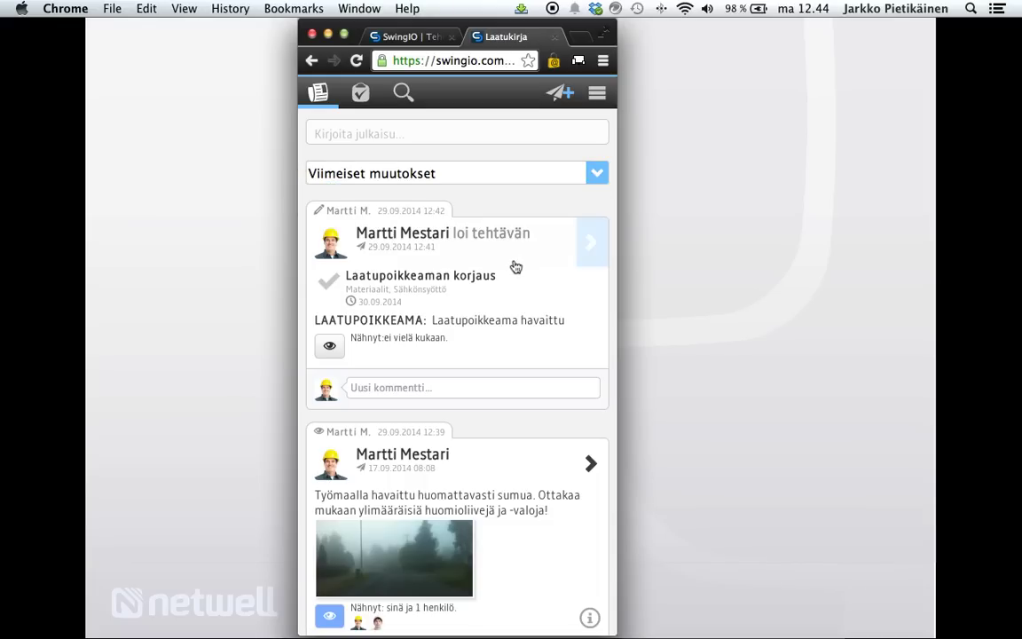
{"action": "scroll", "coordinate": [556, 482], "scroll_direction": "down", "scroll_amount": 5}
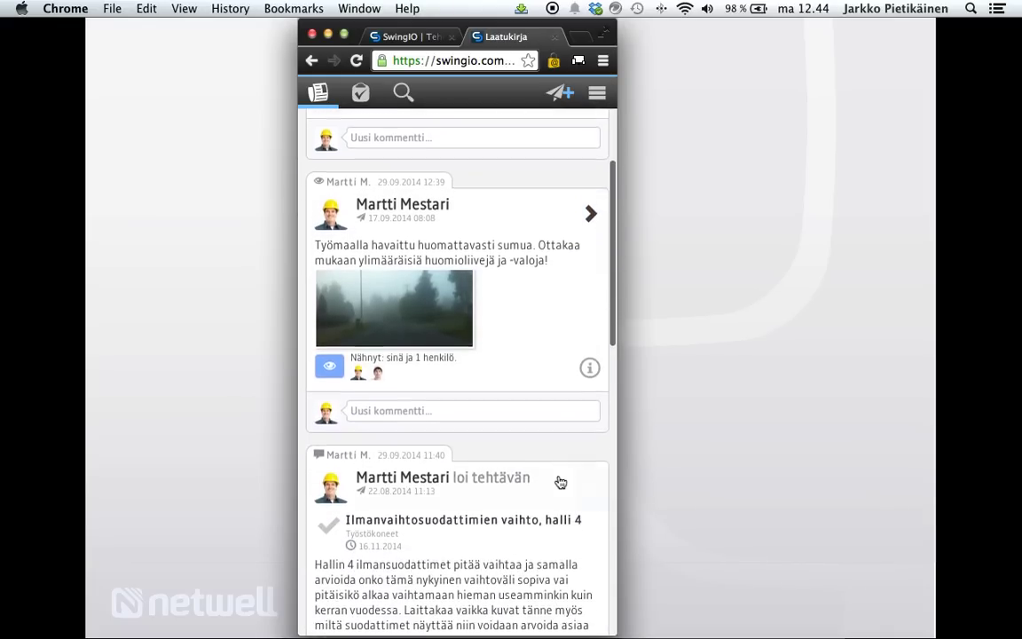
{"action": "scroll", "coordinate": [524, 424], "scroll_direction": "up", "scroll_amount": 5}
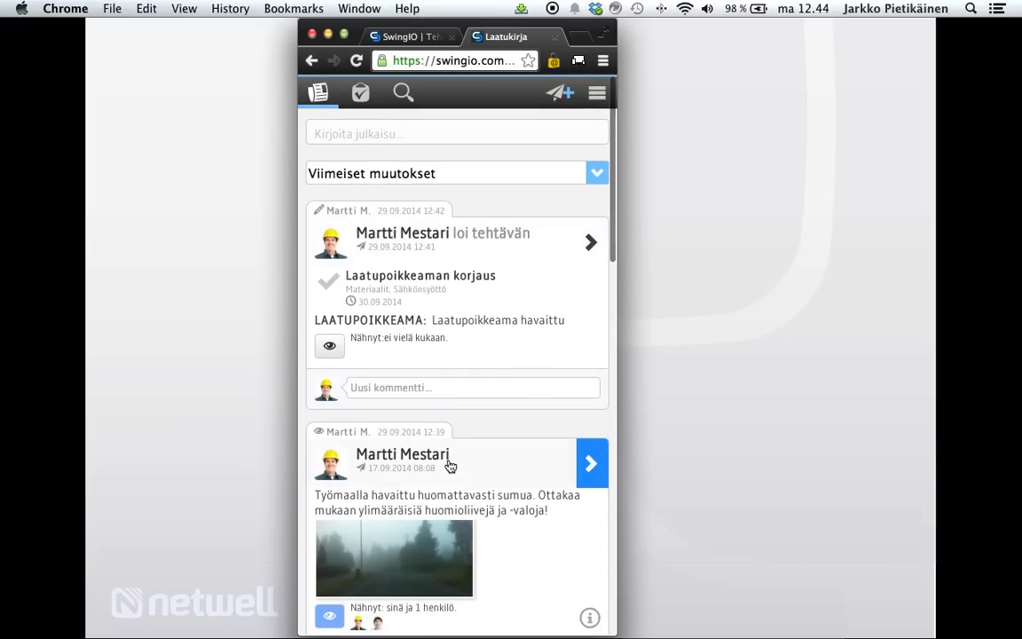
{"action": "scroll", "coordinate": [468, 466], "scroll_direction": "down", "scroll_amount": 1}
{"action": "scroll", "coordinate": [468, 466], "scroll_direction": "up", "scroll_amount": 1}
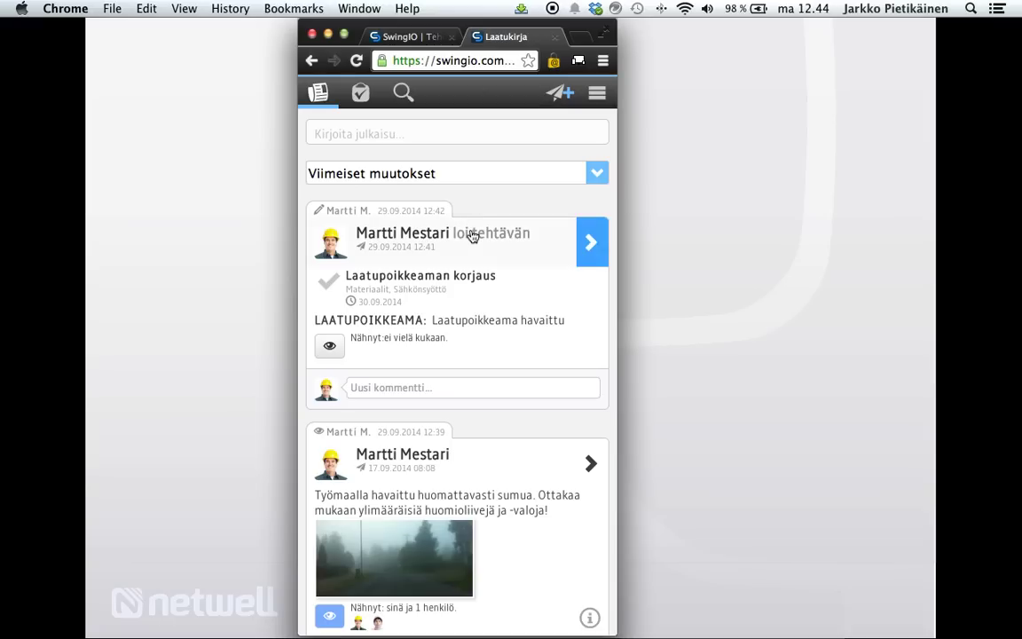
{"action": "left_click", "coordinate": [458, 466]}
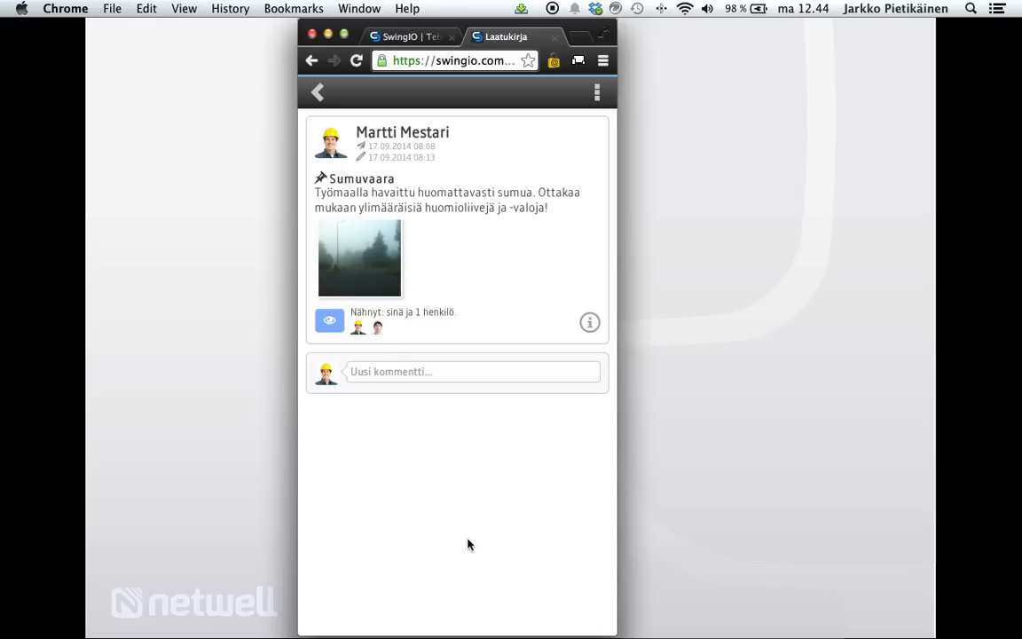
View and close the Sumuvaara post's Tapahtumahistoria, then return to the recent-changes feed.
{"action": "left_click", "coordinate": [598, 92]}
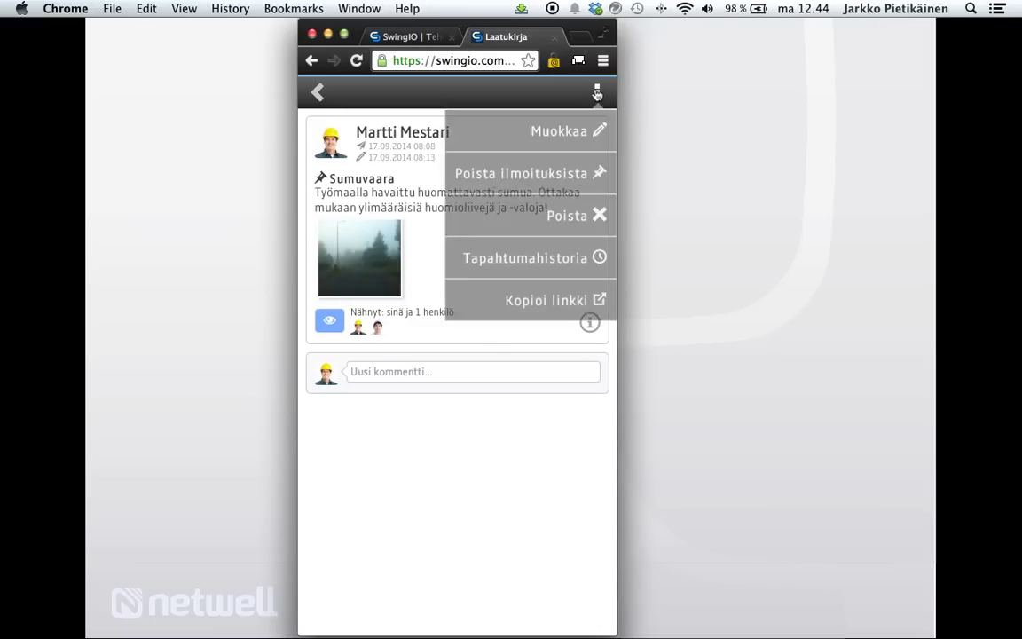
{"action": "left_click", "coordinate": [513, 259]}
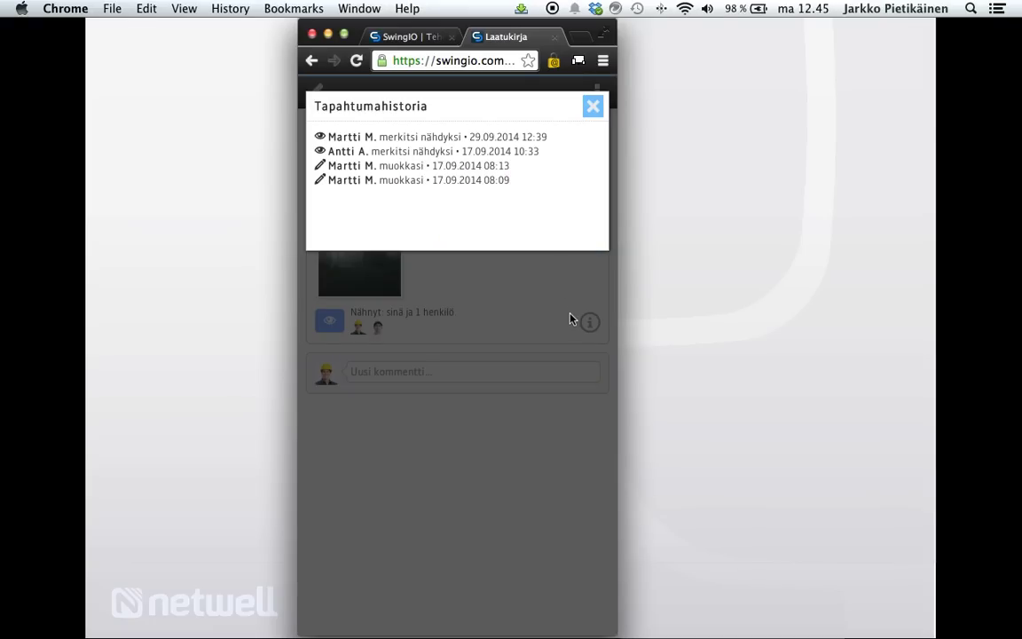
{"action": "left_click", "coordinate": [593, 108]}
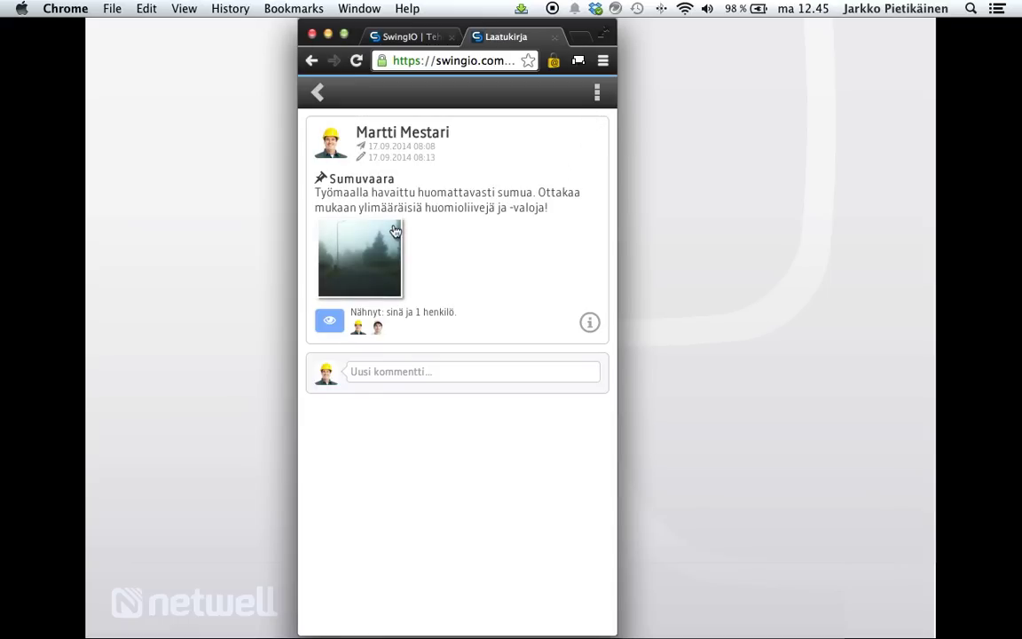
{"action": "left_click", "coordinate": [317, 94]}
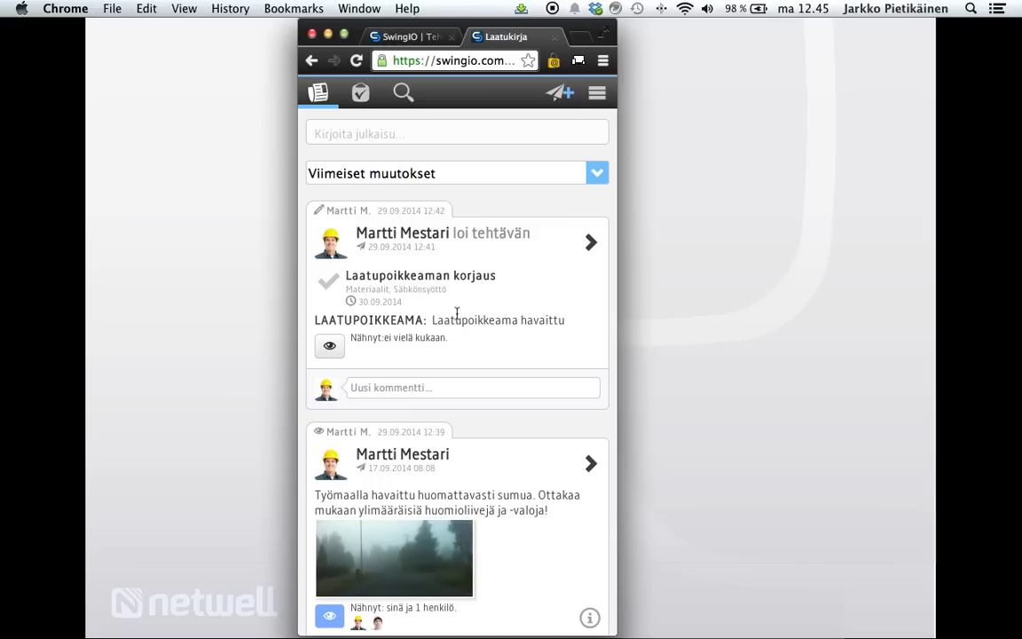
{"action": "scroll", "coordinate": [562, 422], "scroll_direction": "down", "scroll_amount": 15}
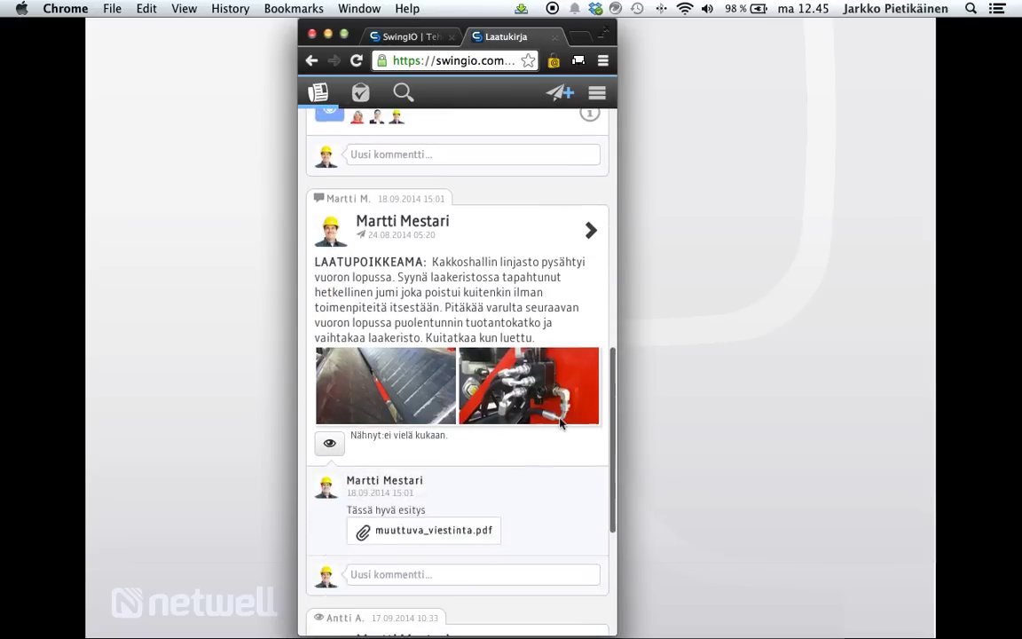
{"action": "scroll", "coordinate": [561, 424], "scroll_direction": "up", "scroll_amount": 15}
{"action": "scroll", "coordinate": [561, 424], "scroll_direction": "down", "scroll_amount": 5}
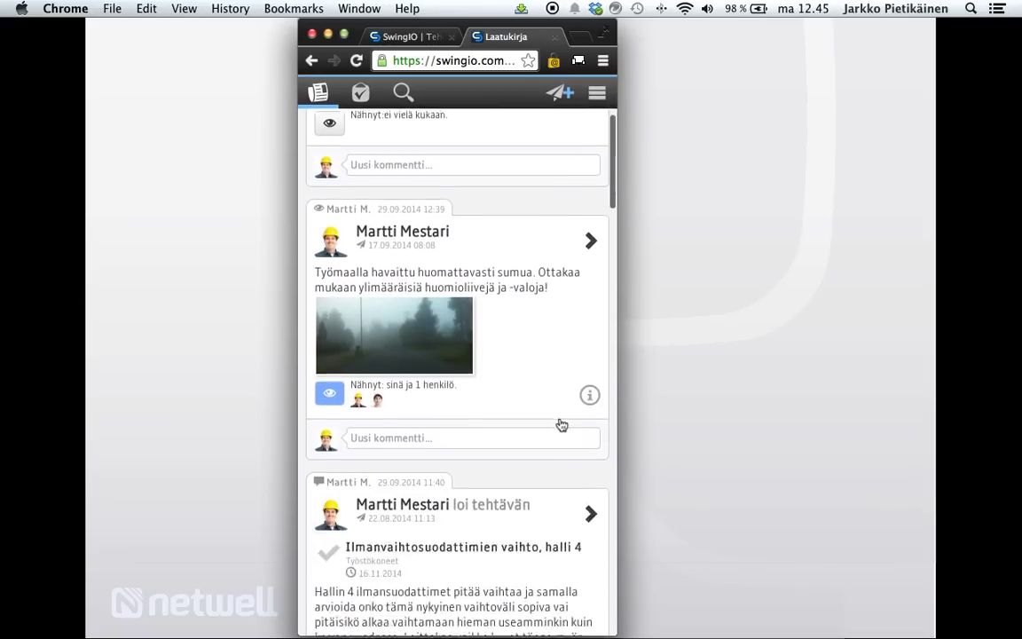